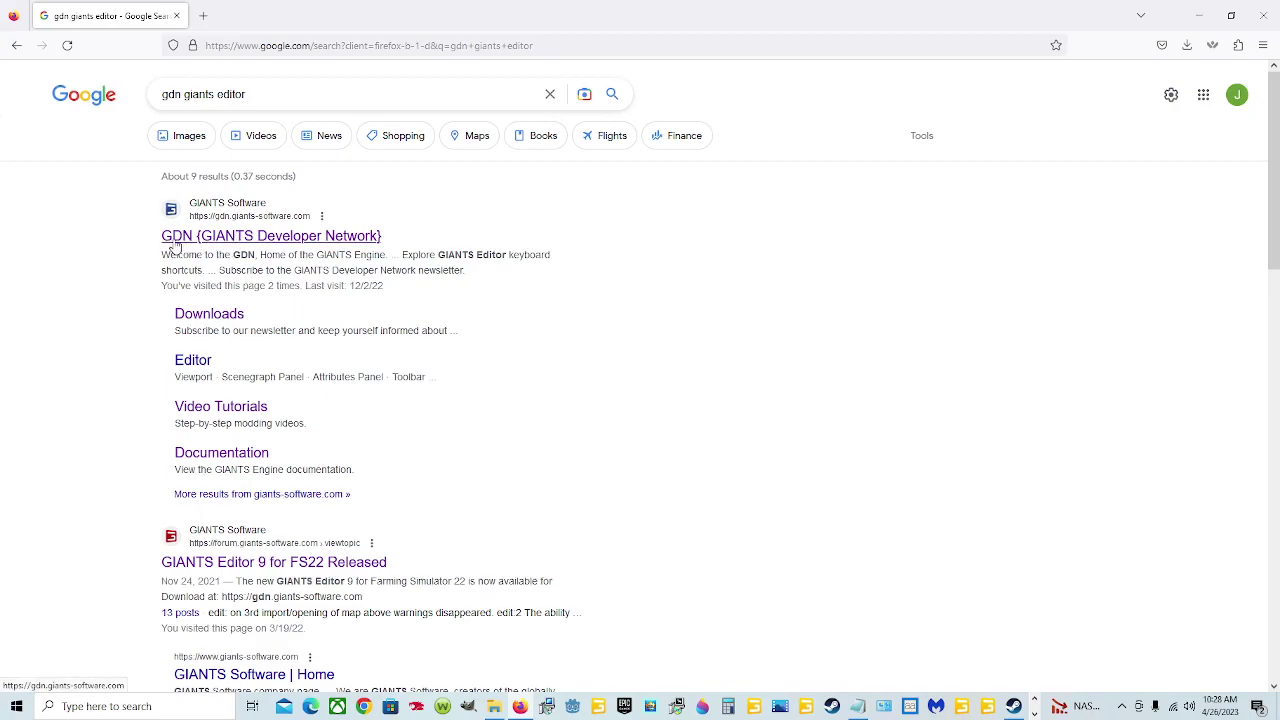
Step: Go from the GIANTS Developer Network home page to the empty free-account Register form
{"action": "left_click", "coordinate": [327, 240]}
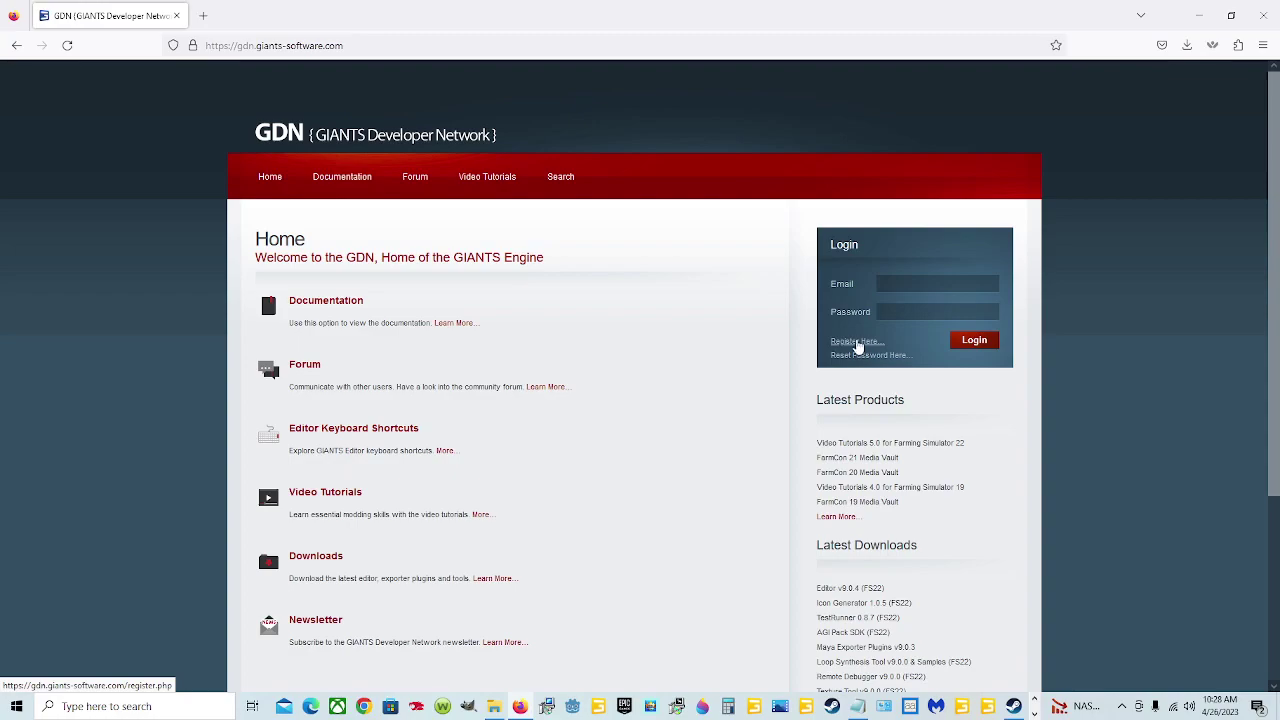
{"action": "left_click", "coordinate": [855, 346]}
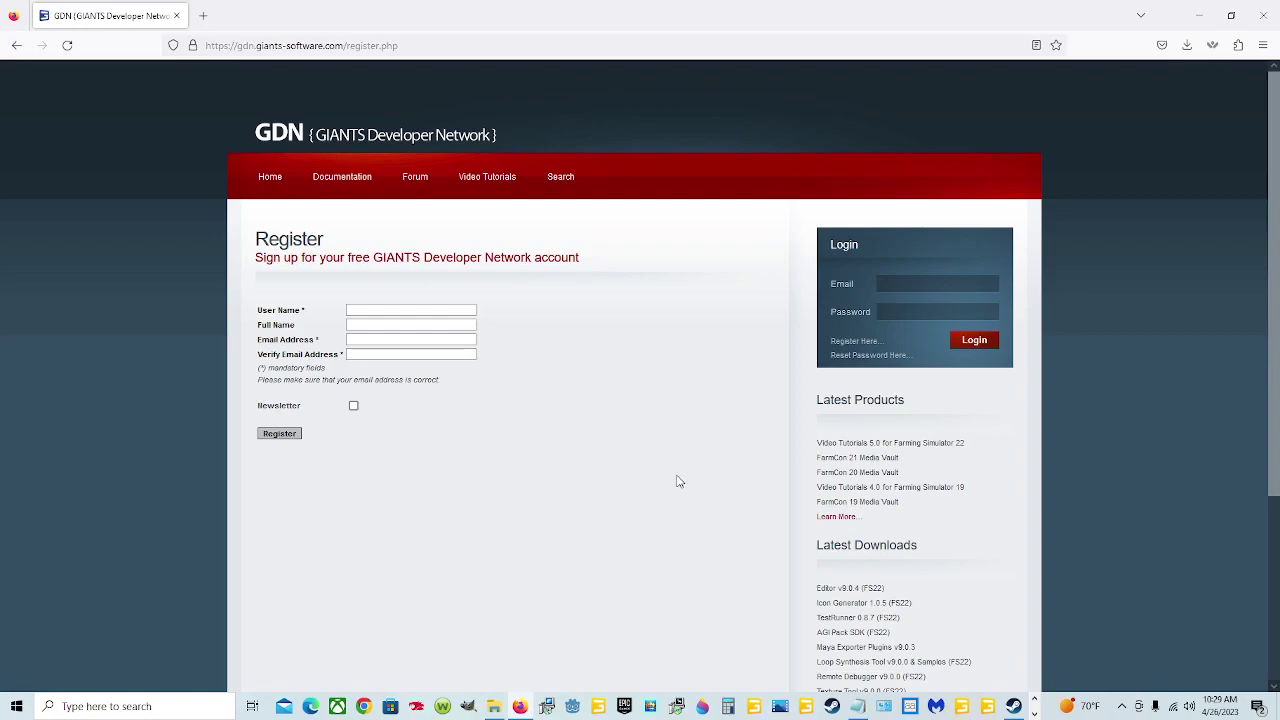
Step: Decline caret browsing and open the GDN Downloads page listing GIANTS Editor v9.0.4
{"action": "key", "text": "F7"}
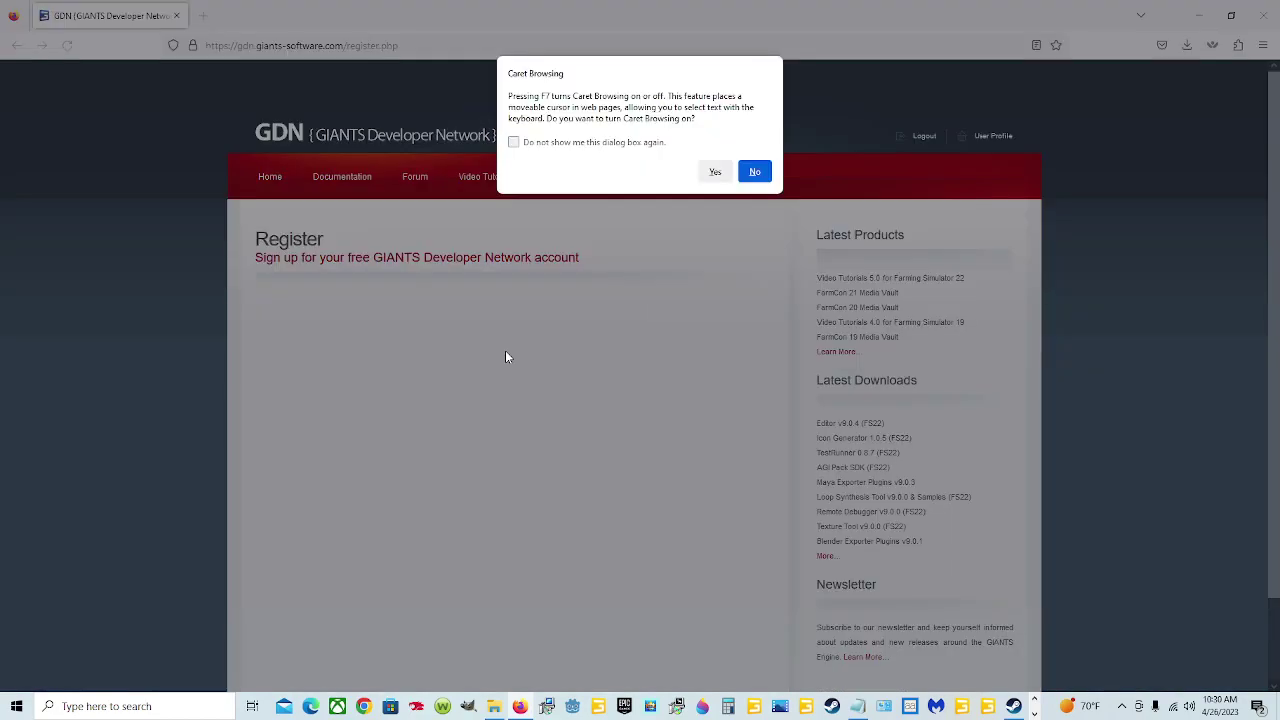
{"action": "left_click", "coordinate": [754, 172]}
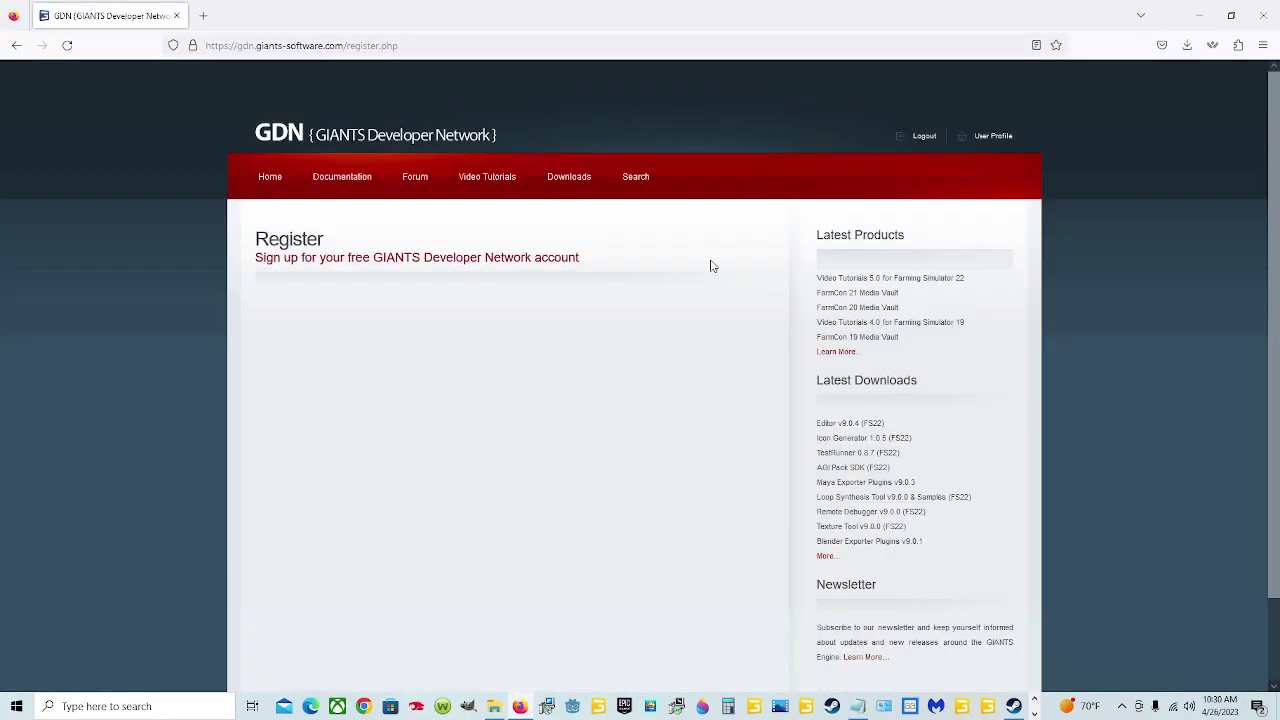
{"action": "left_click", "coordinate": [570, 184]}
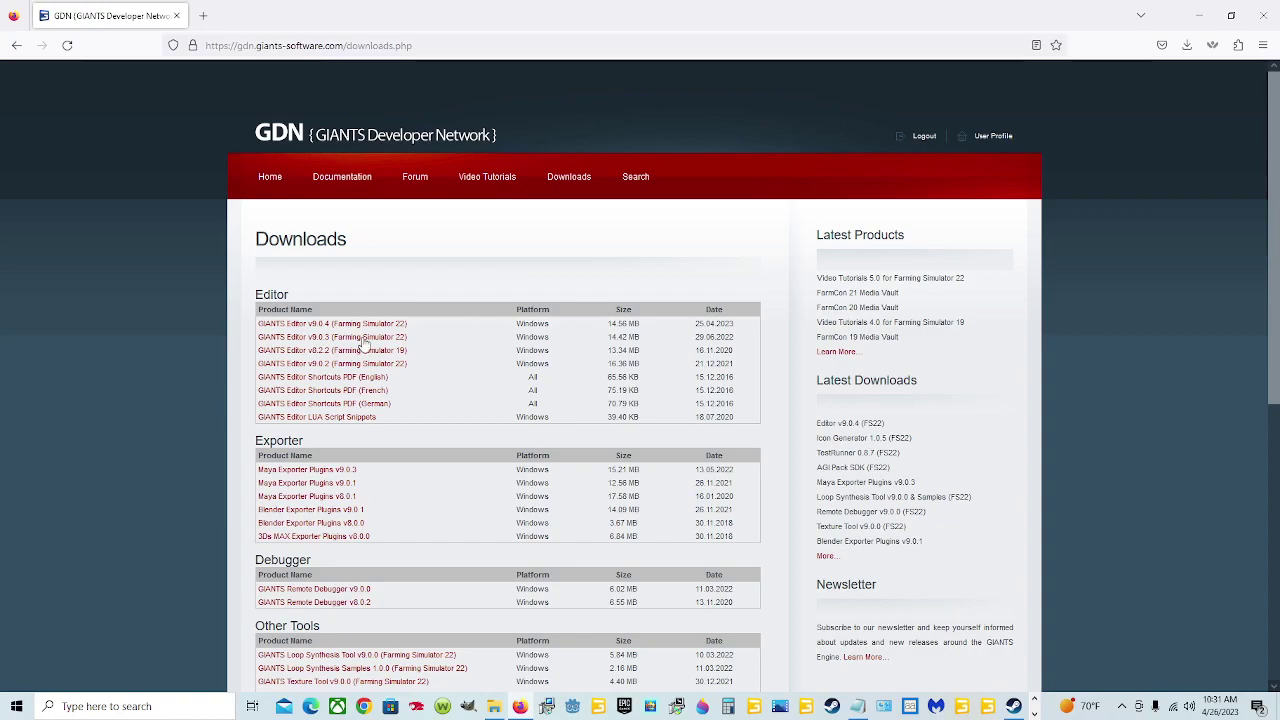
Step: Download the 'GIANTS Editor v9.0.4 (Farming Simulator 22)' installer and close the downloads panel
{"action": "left_click", "coordinate": [363, 325]}
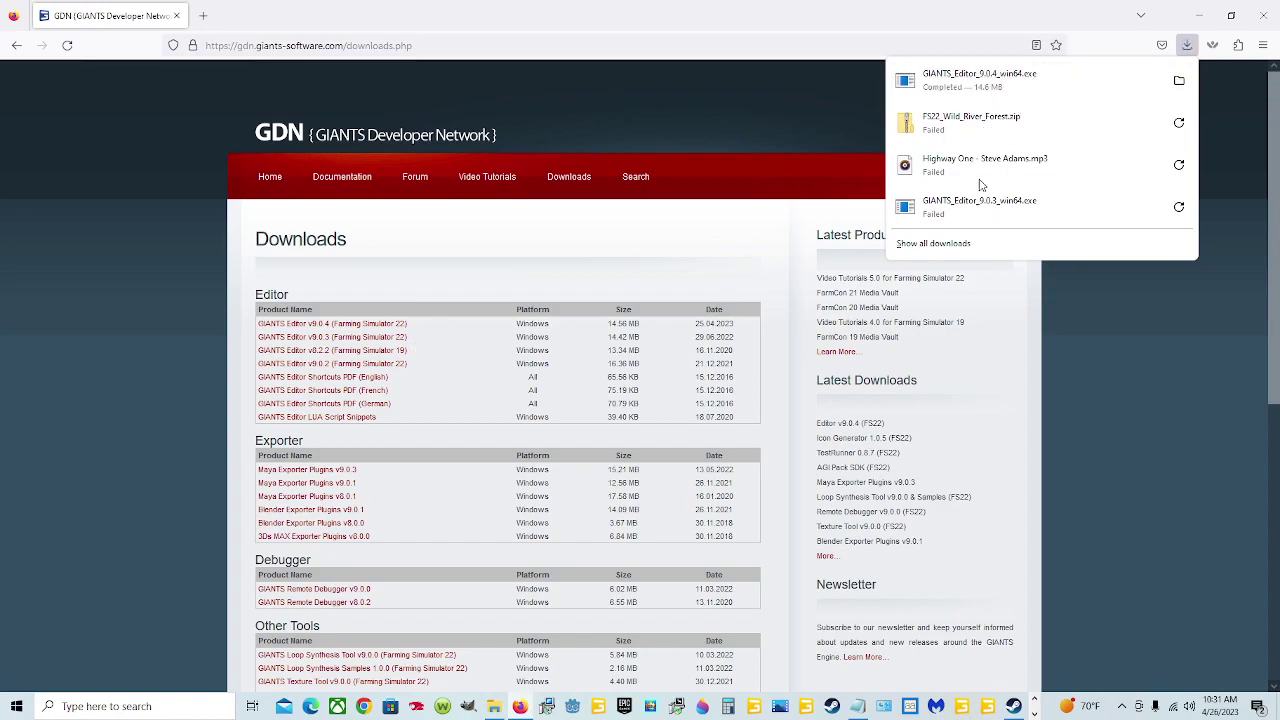
{"action": "left_click", "coordinate": [1187, 45]}
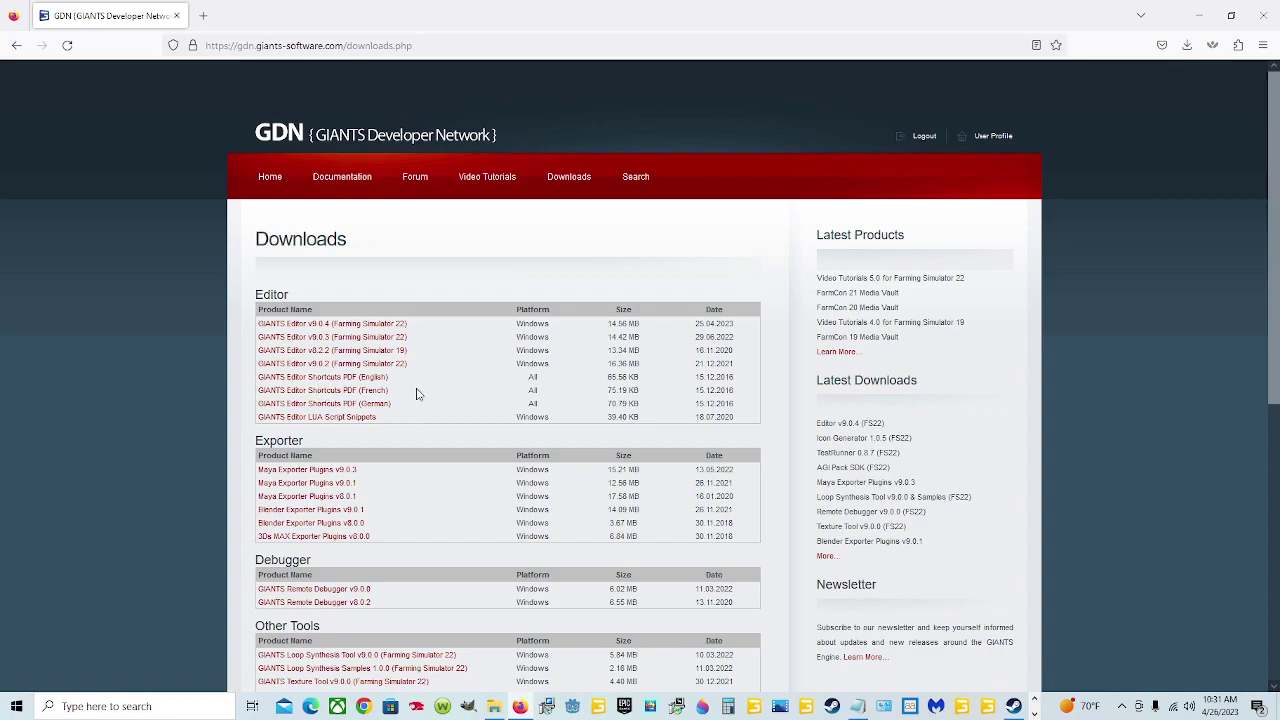
{"action": "scroll", "coordinate": [452, 482], "scroll_direction": "down", "scroll_amount": 2}
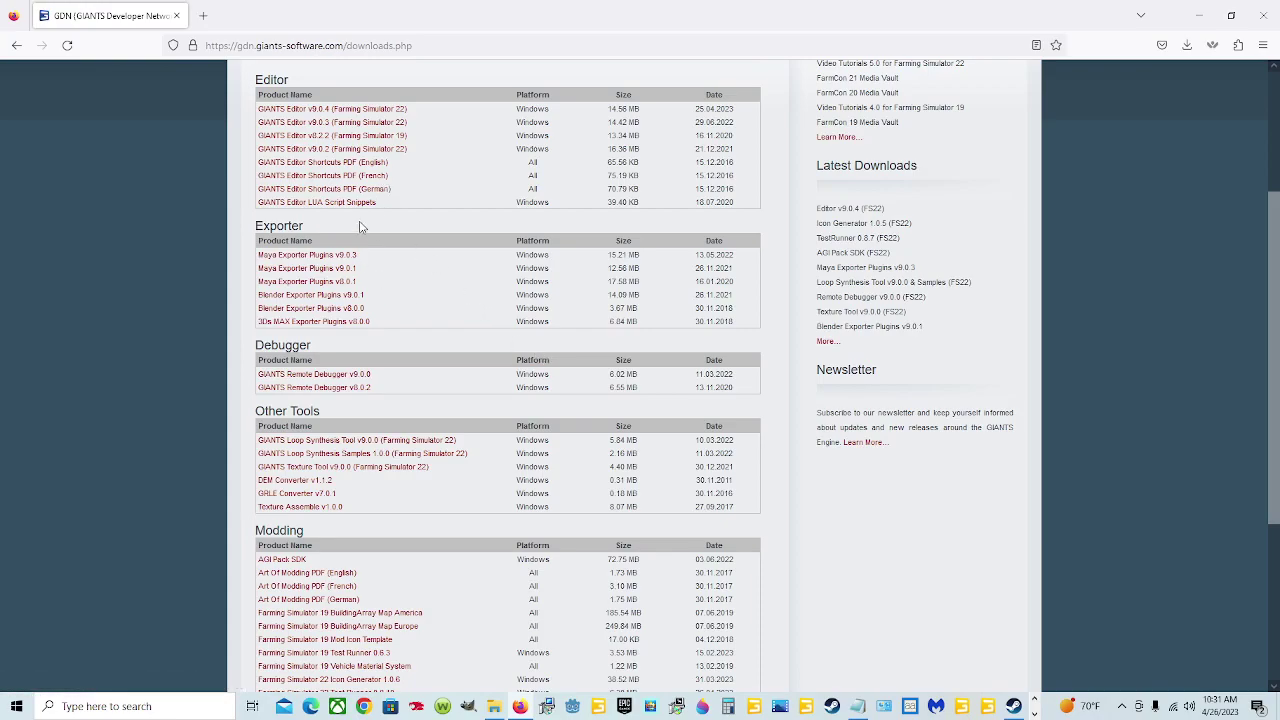
{"action": "scroll", "coordinate": [443, 277], "scroll_direction": "down", "scroll_amount": 3}
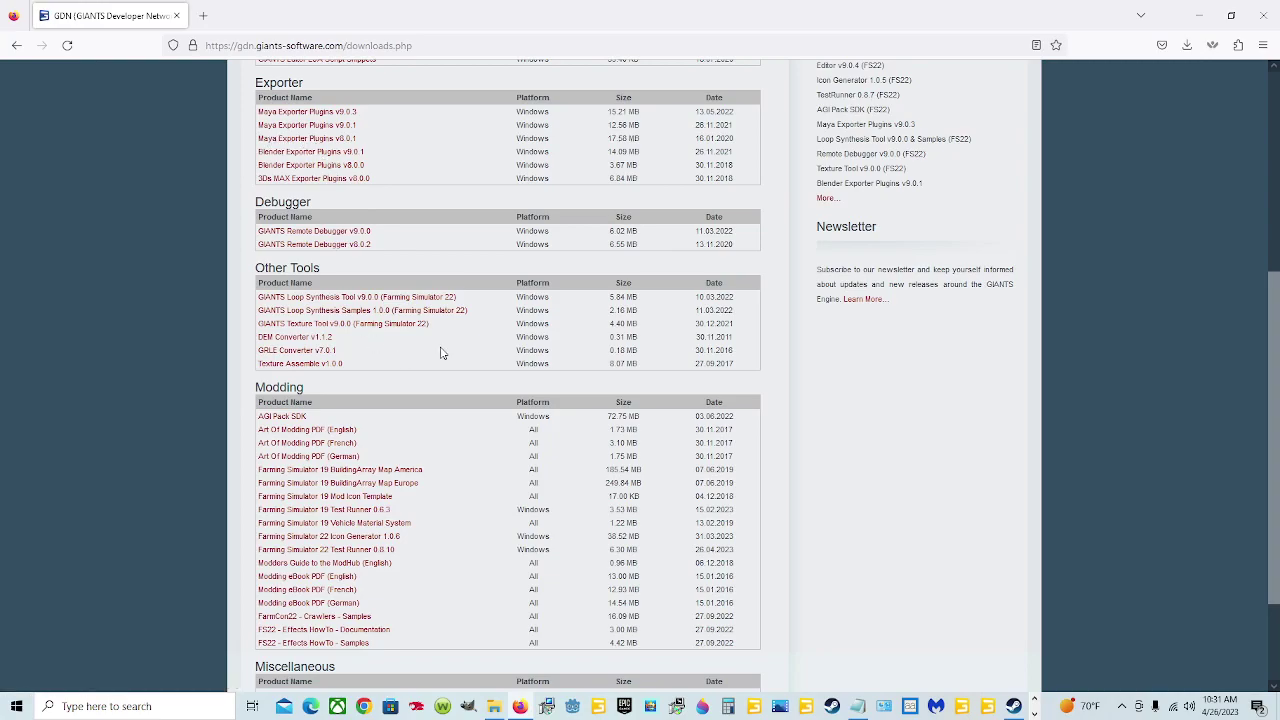
{"action": "scroll", "coordinate": [441, 353], "scroll_direction": "down", "scroll_amount": 1}
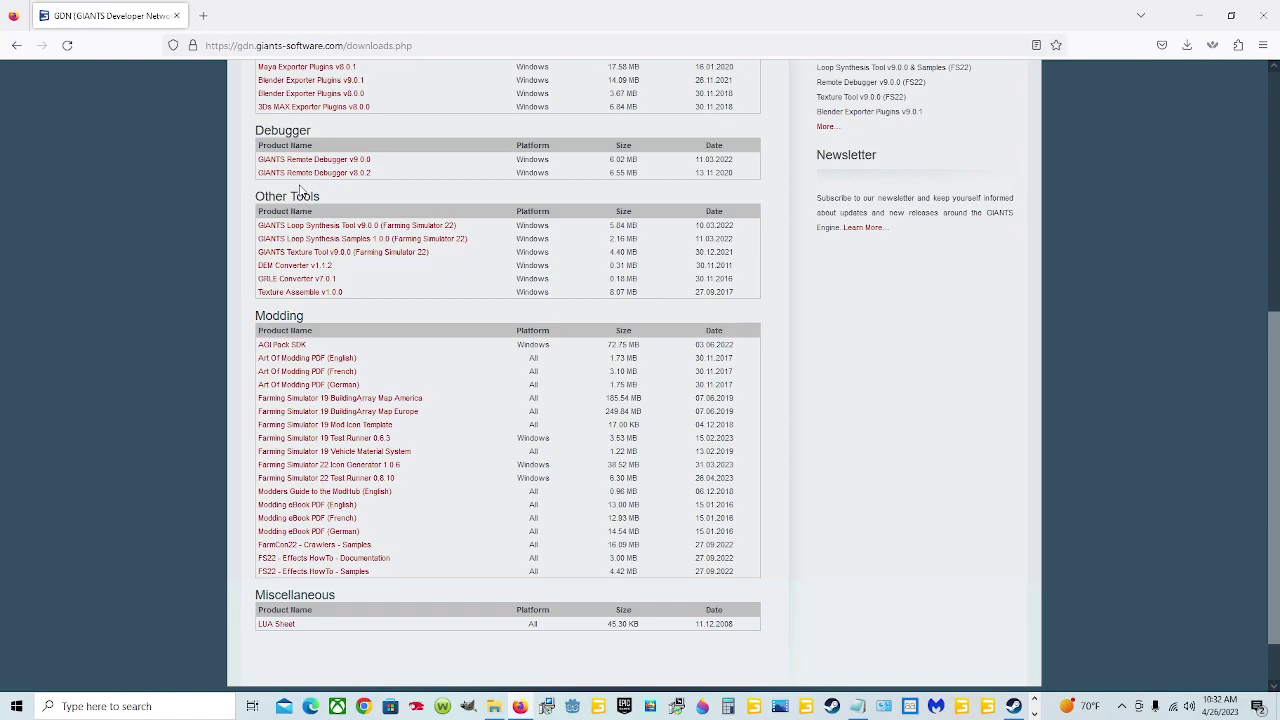
{"action": "scroll", "coordinate": [432, 346], "scroll_direction": "down", "scroll_amount": 1}
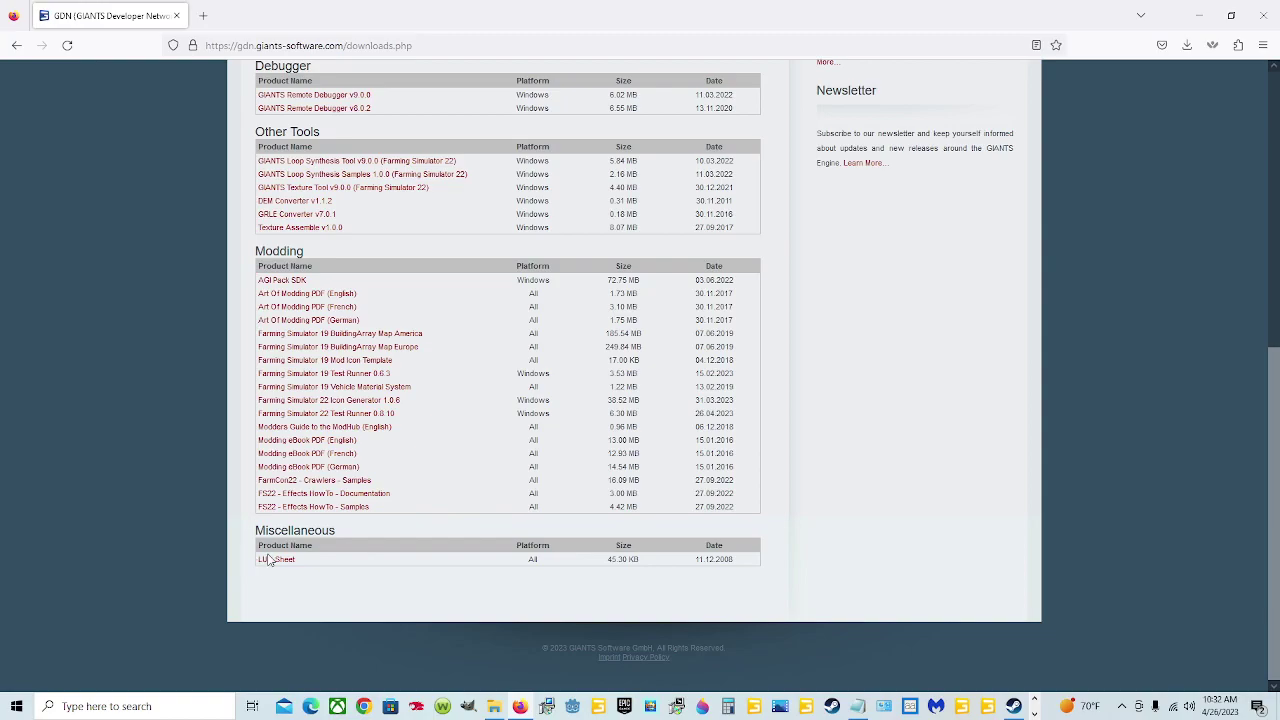
{"action": "scroll", "coordinate": [636, 400], "scroll_direction": "up", "scroll_amount": 5}
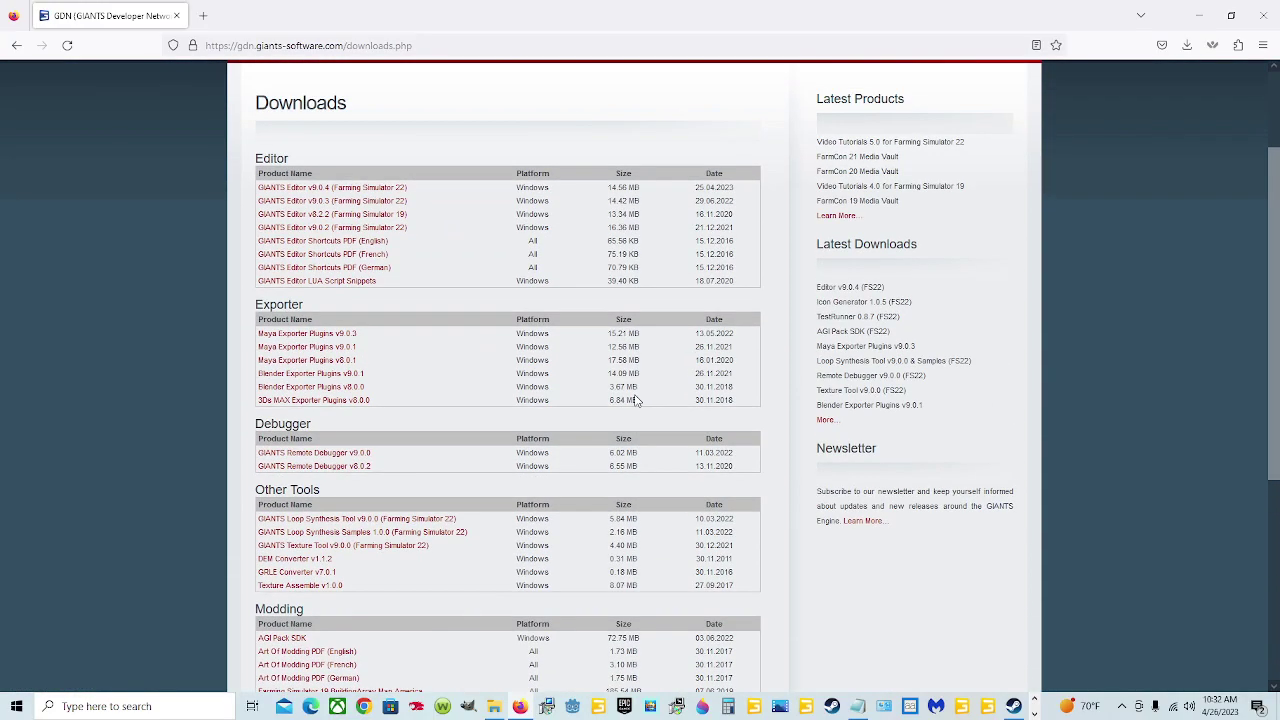
{"action": "scroll", "coordinate": [636, 400], "scroll_direction": "up", "scroll_amount": 2}
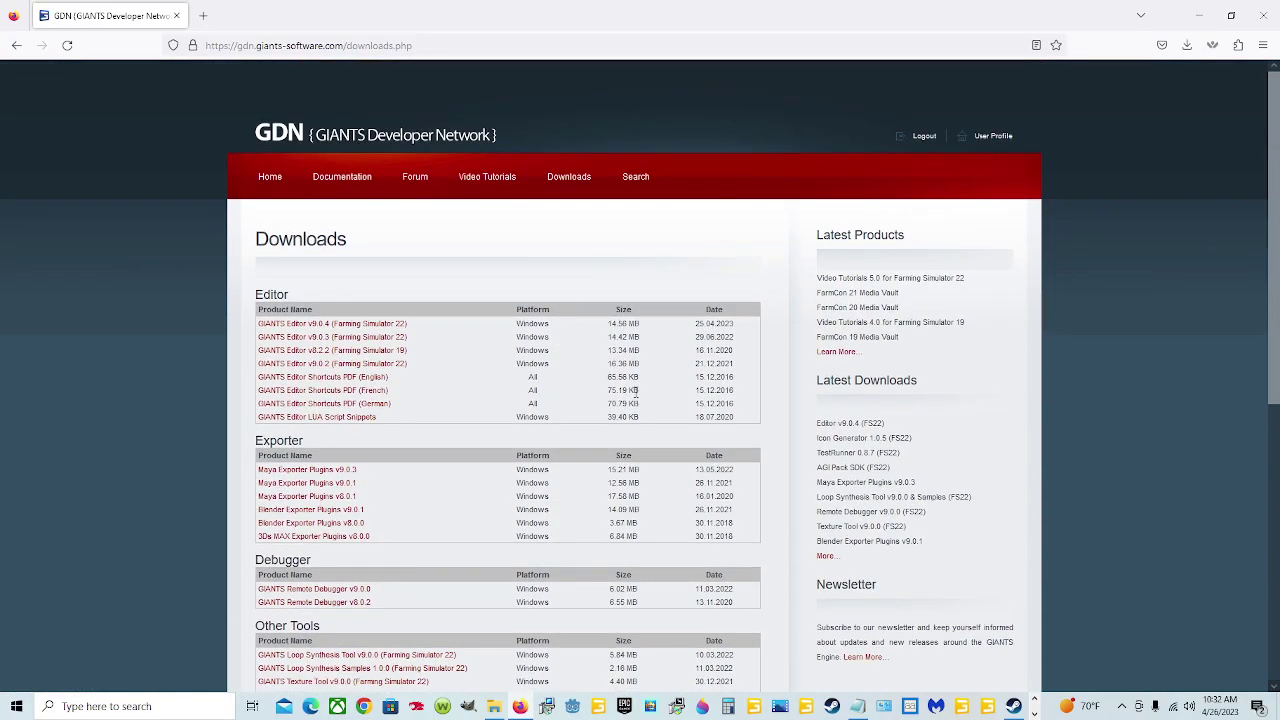
{"action": "scroll", "coordinate": [635, 393], "scroll_direction": "down", "scroll_amount": 1}
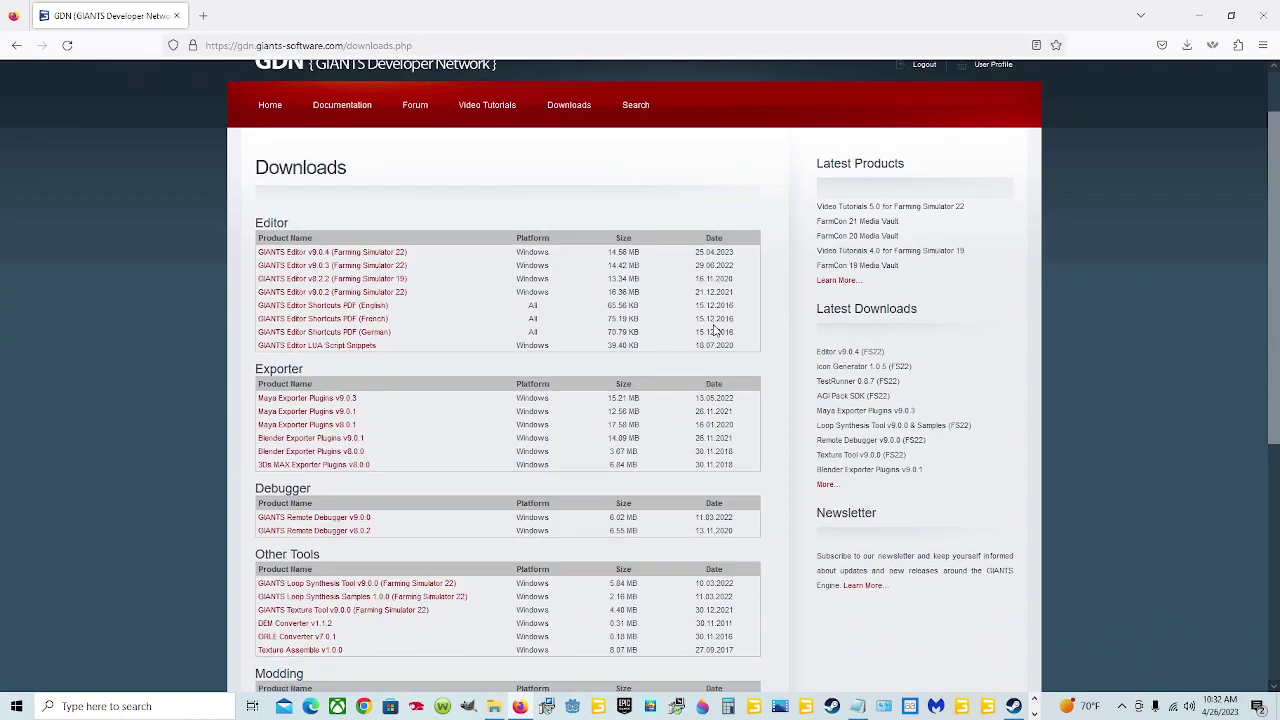
Step: Show the Downloads folder in File Explorer with GIANTS_Editor_9.0.4_win64 listed under Today
{"action": "left_click", "coordinate": [1187, 45]}
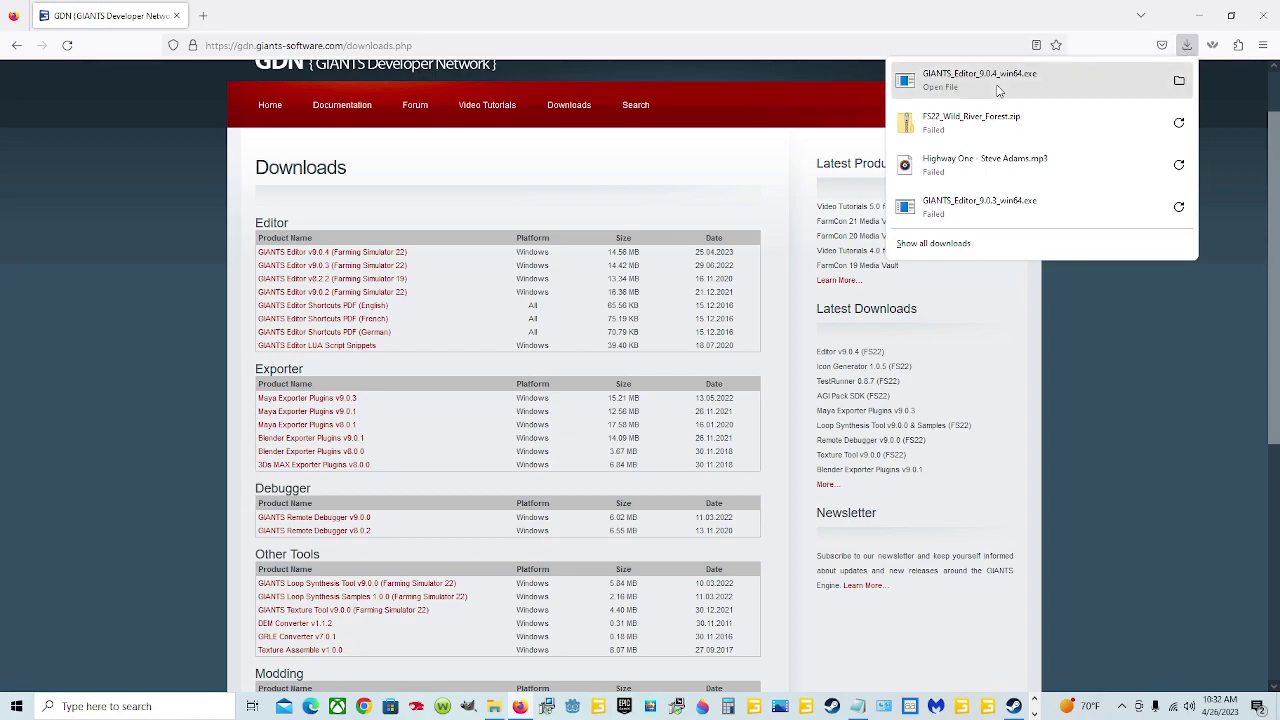
{"action": "left_click", "coordinate": [494, 706]}
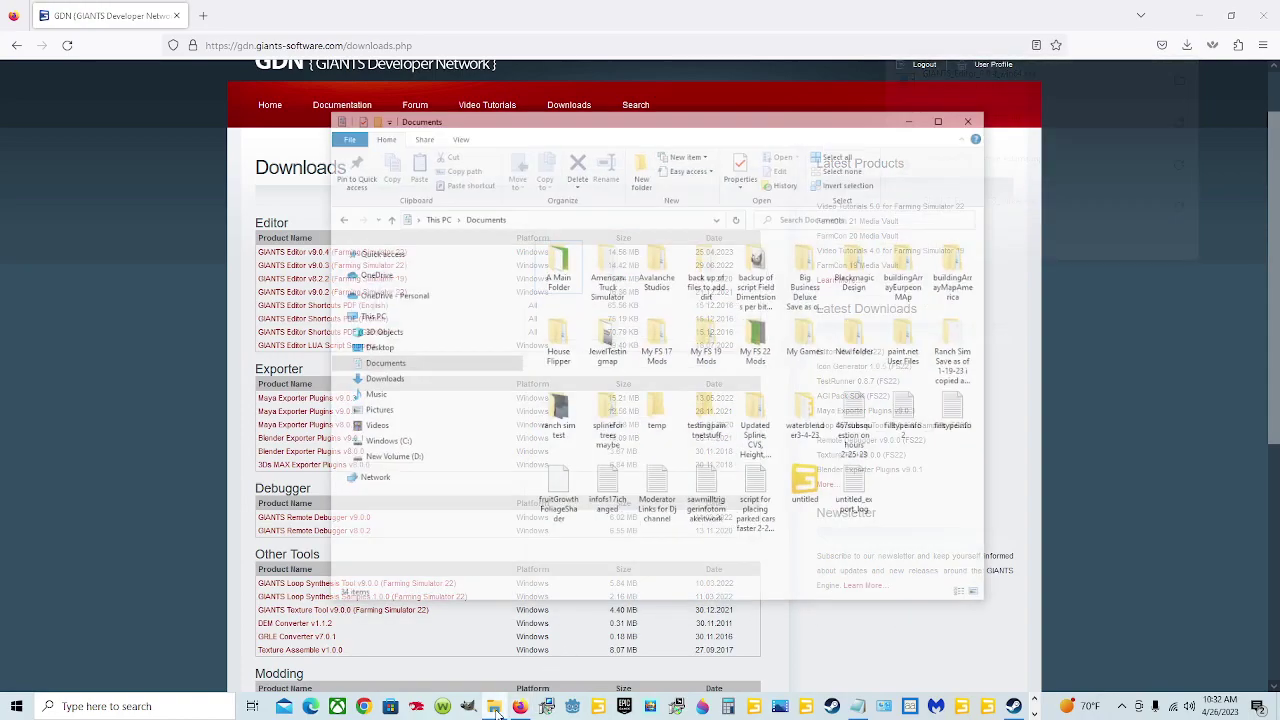
{"action": "left_click", "coordinate": [436, 344]}
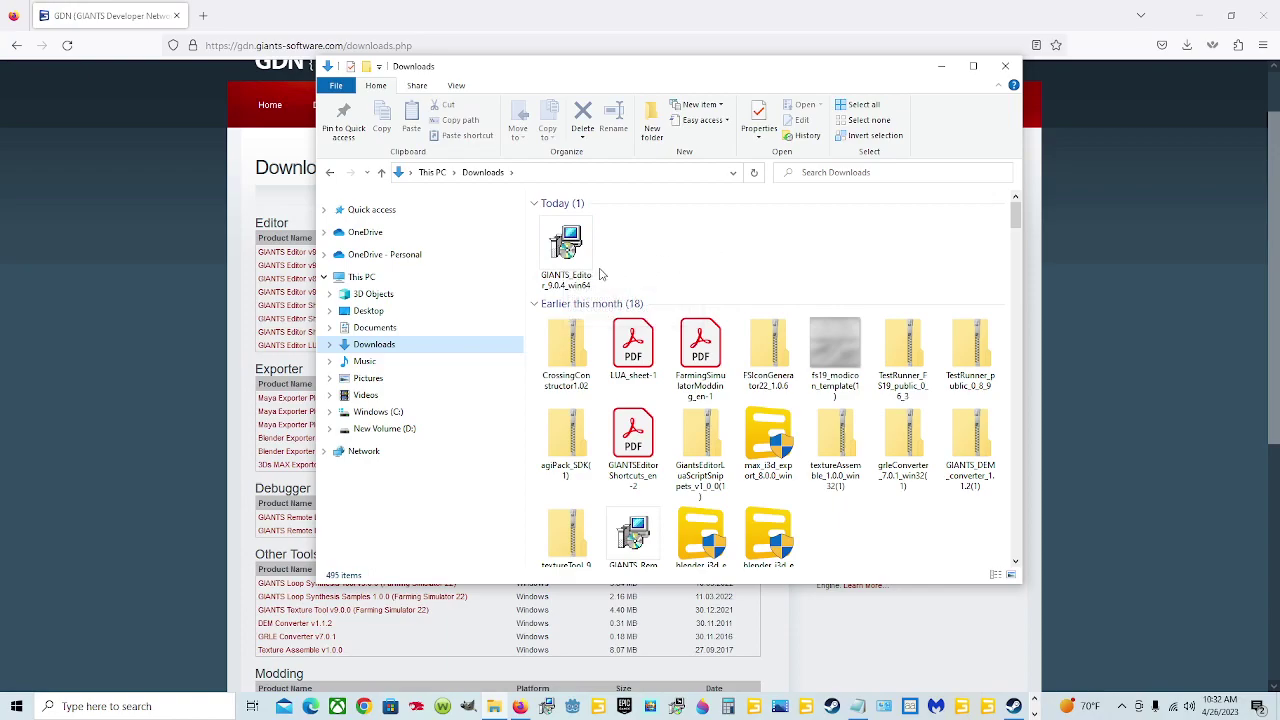
Step: Run the GIANTS_Editor_9.0.4_win64 installer, read through and accept the EULA, and continue
{"action": "left_click", "coordinate": [566, 254]}
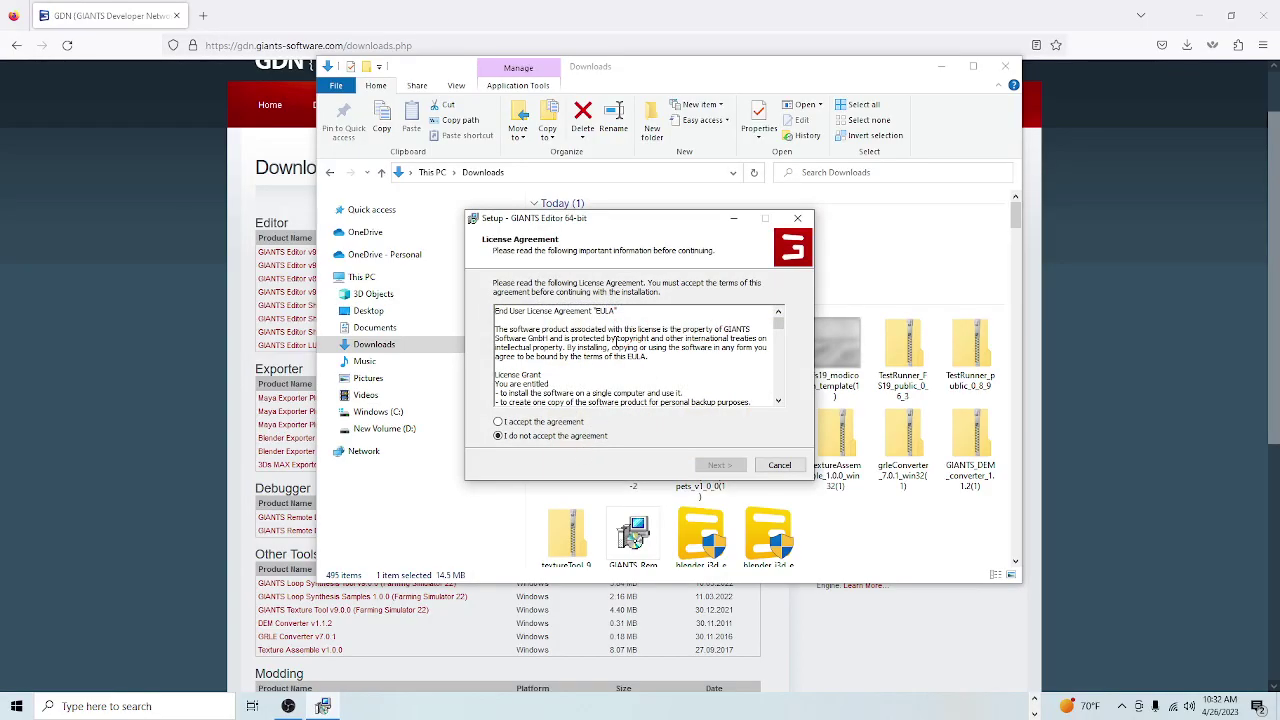
{"action": "scroll", "coordinate": [617, 343], "scroll_direction": "down", "scroll_amount": 10}
{"action": "scroll", "coordinate": [617, 343], "scroll_direction": "down", "scroll_amount": 10}
{"action": "scroll", "coordinate": [617, 343], "scroll_direction": "down", "scroll_amount": 10}
{"action": "scroll", "coordinate": [640, 370], "scroll_direction": "down", "scroll_amount": 10}
{"action": "scroll", "coordinate": [502, 423], "scroll_direction": "down", "scroll_amount": 3}
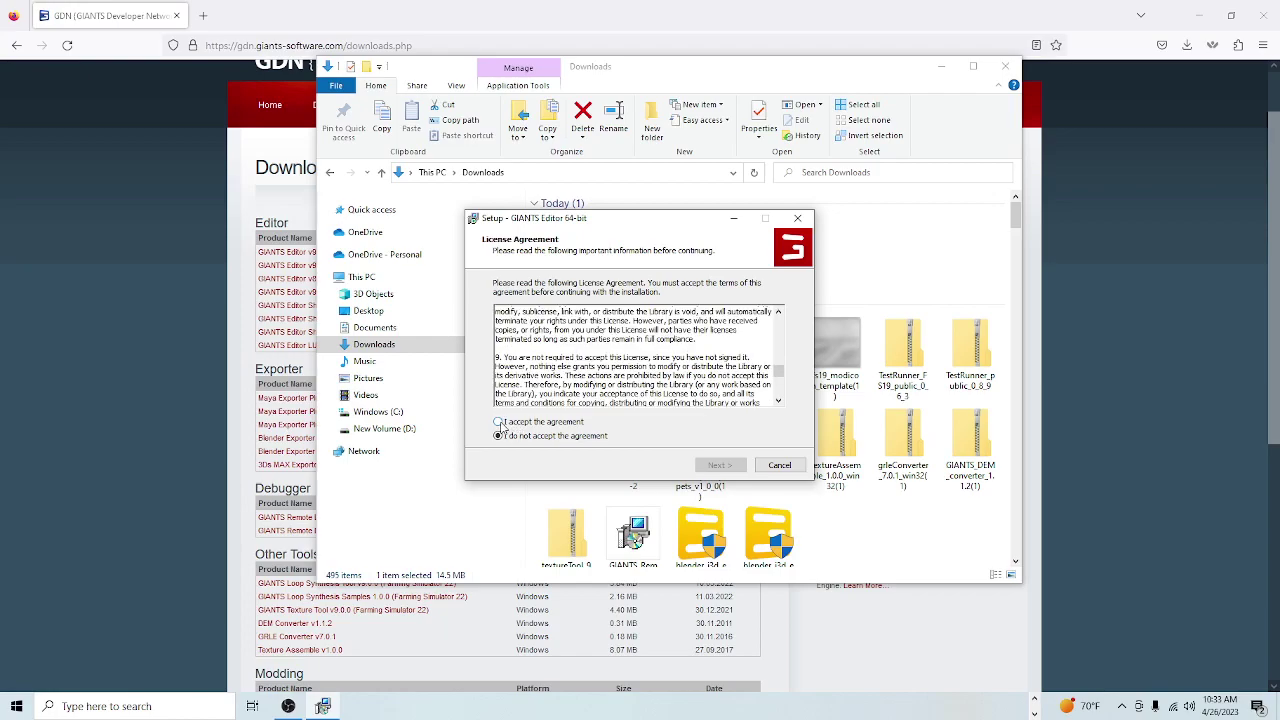
{"action": "left_click", "coordinate": [499, 422]}
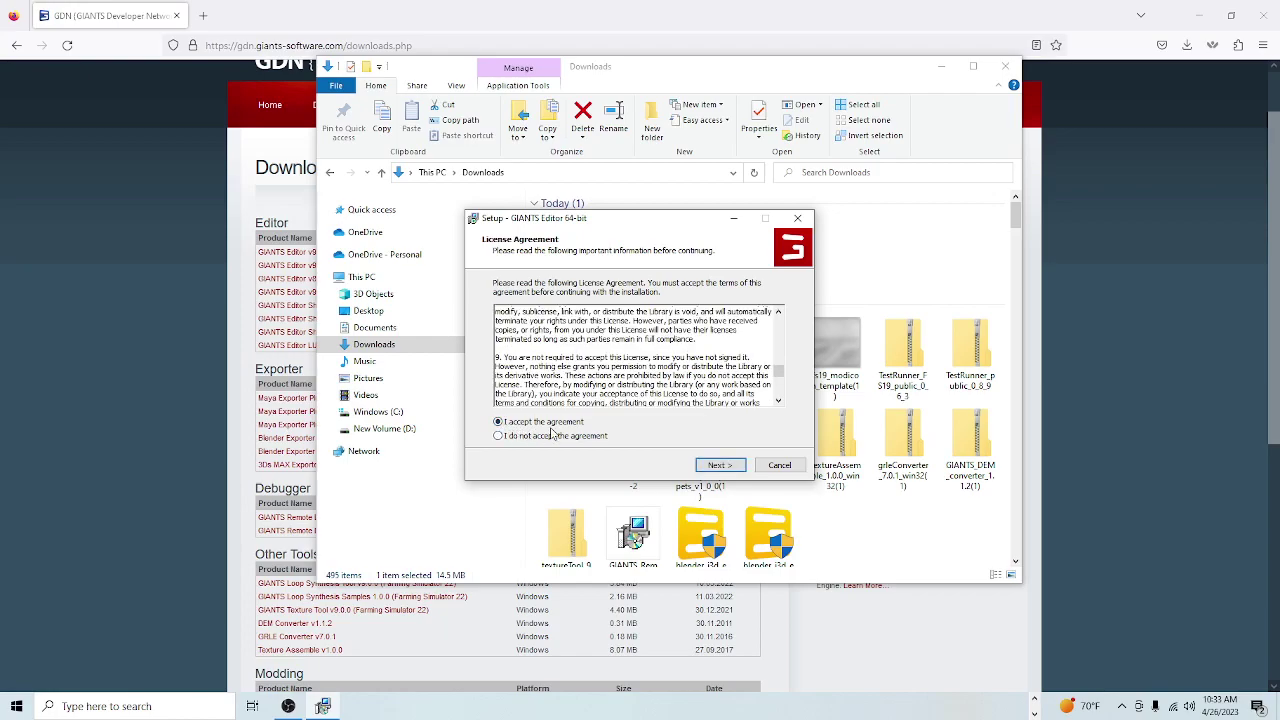
{"action": "left_click", "coordinate": [719, 466]}
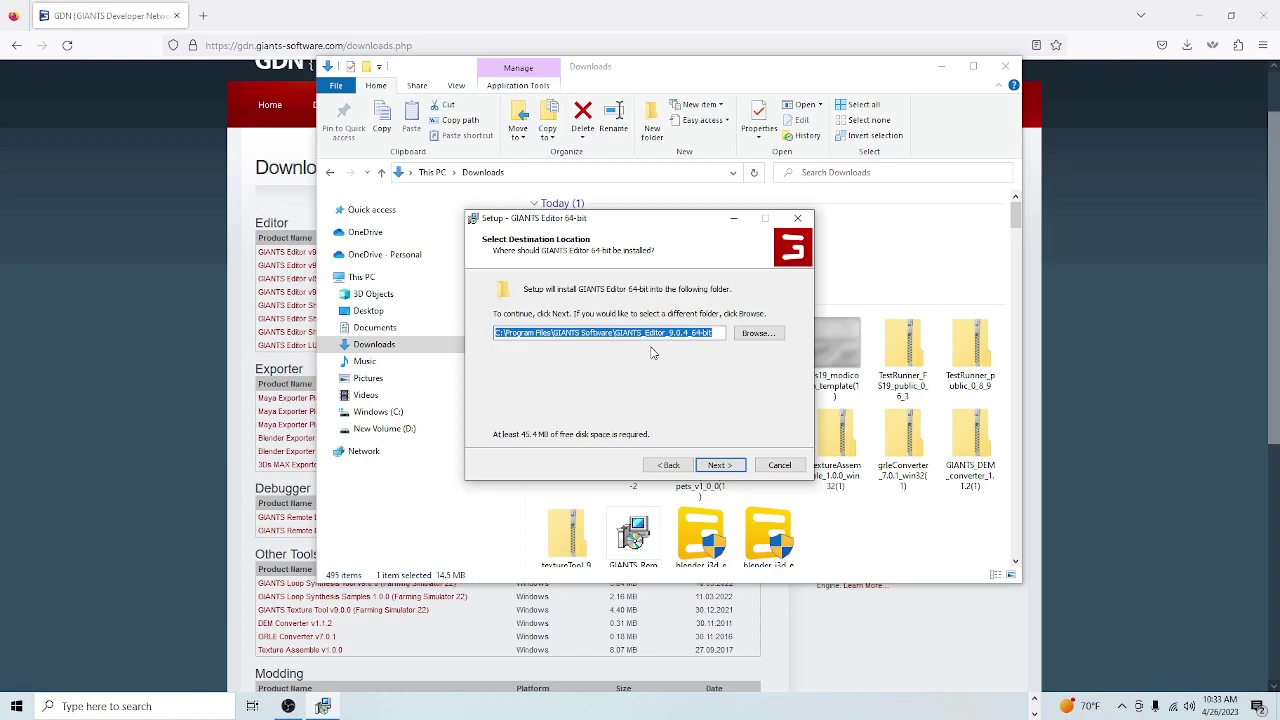
Step: Browse to New Volume (D:) so the install path becomes D:\GIANTS_Editor_9.0.4_64bit
{"action": "left_click", "coordinate": [759, 335]}
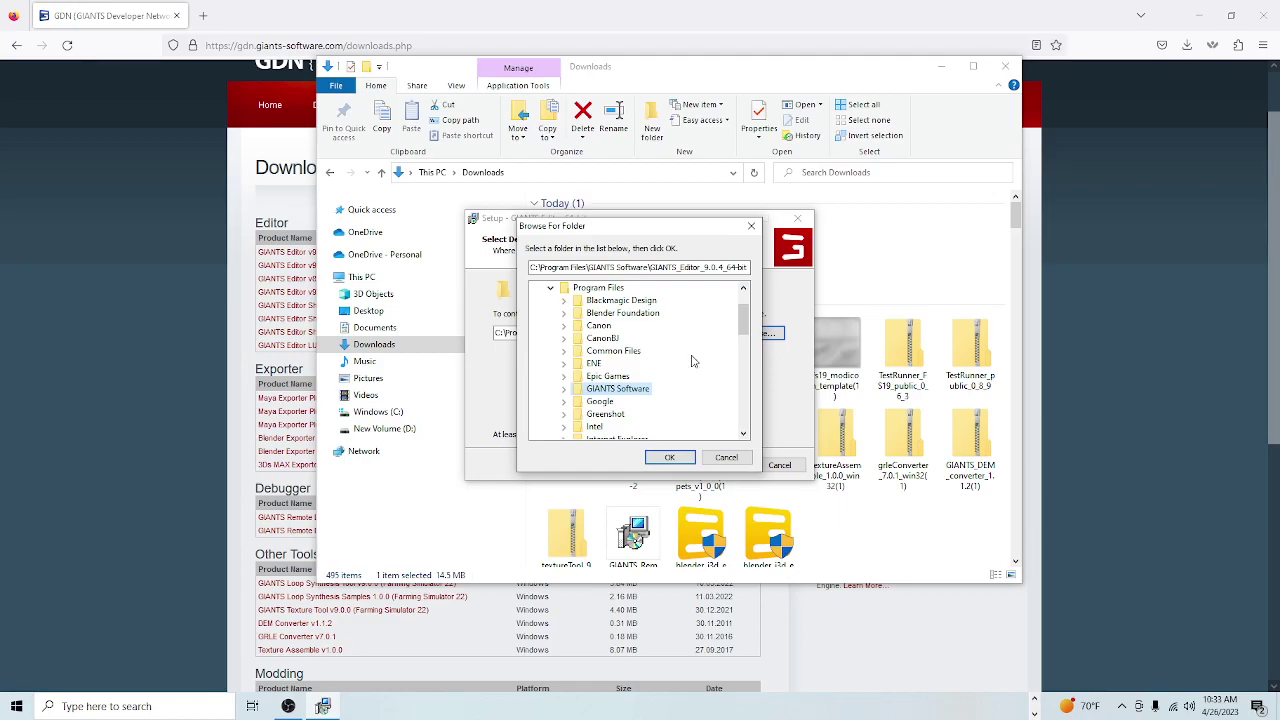
{"action": "scroll", "coordinate": [667, 377], "scroll_direction": "down", "scroll_amount": 5}
{"action": "scroll", "coordinate": [667, 377], "scroll_direction": "down", "scroll_amount": 5}
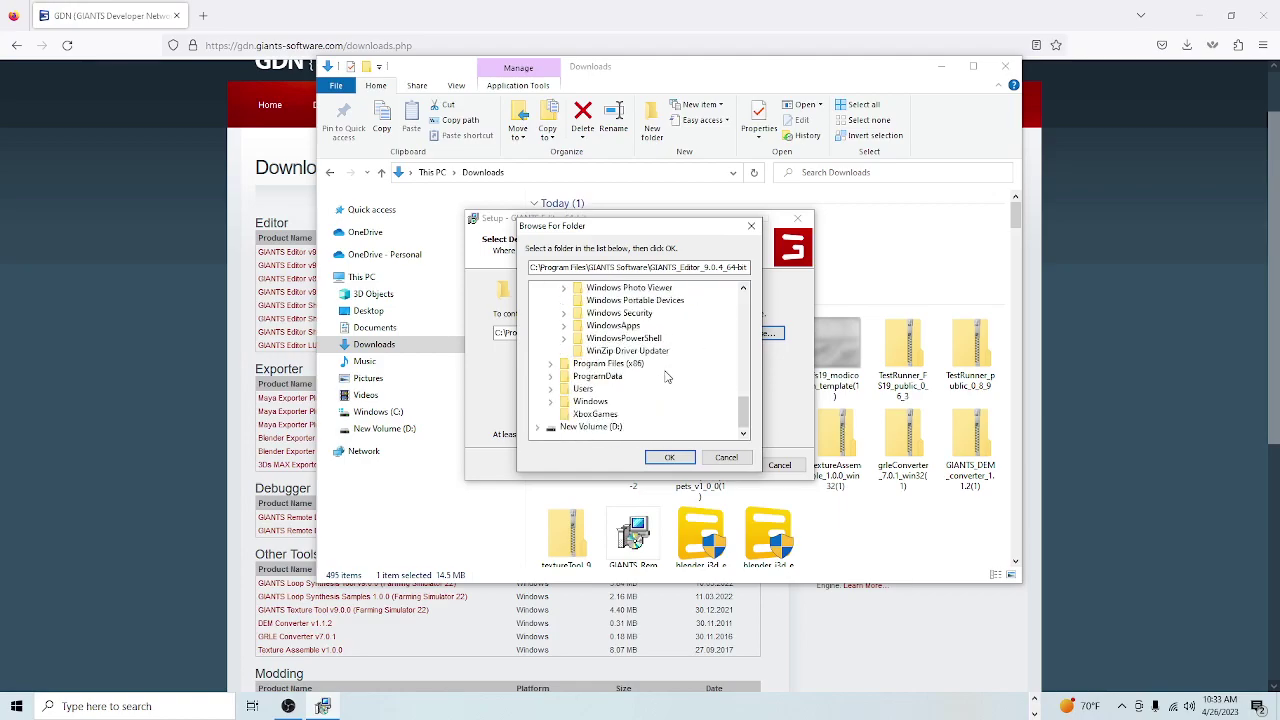
{"action": "left_click", "coordinate": [591, 427]}
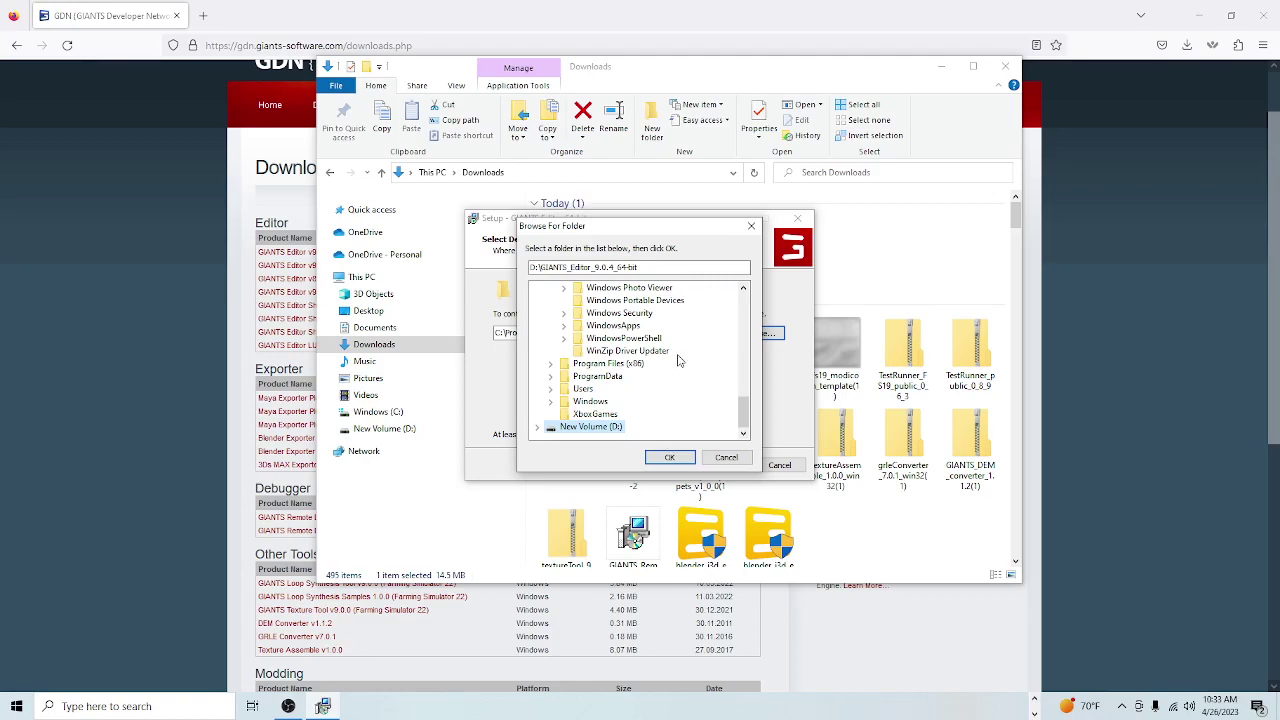
{"action": "scroll", "coordinate": [667, 380], "scroll_direction": "up", "scroll_amount": 8}
{"action": "scroll", "coordinate": [672, 387], "scroll_direction": "up", "scroll_amount": 6}
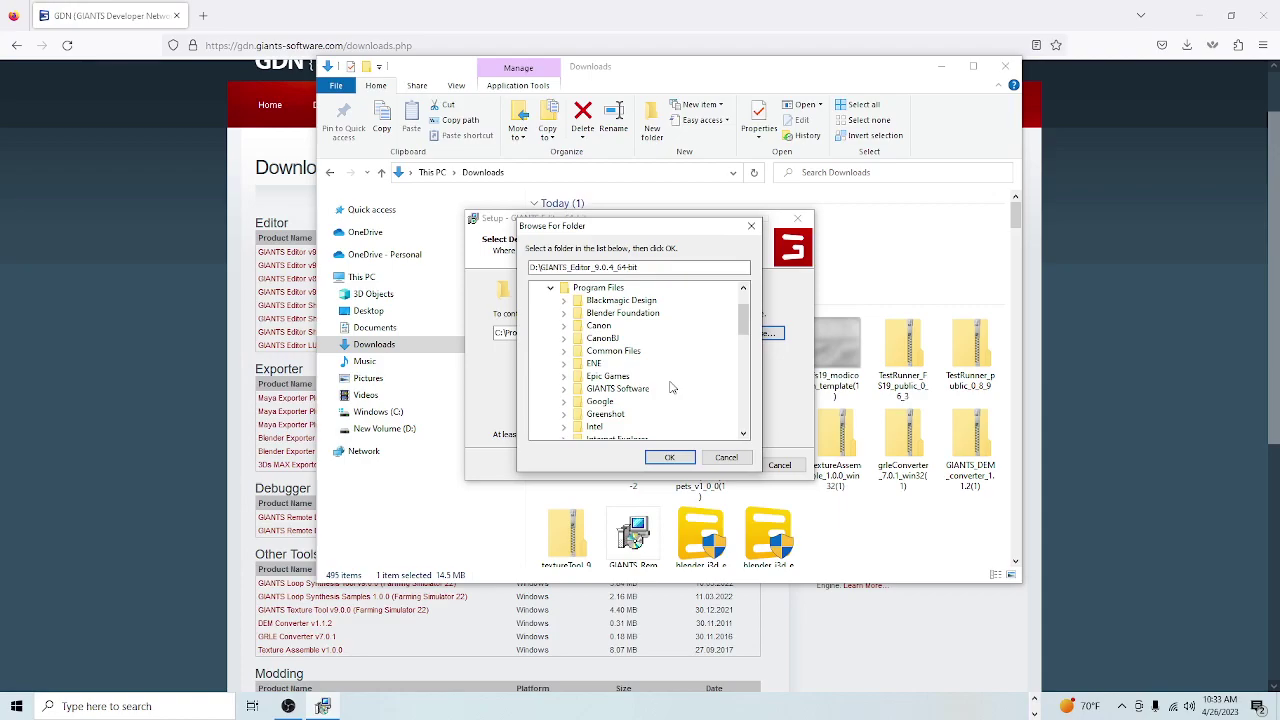
{"action": "scroll", "coordinate": [672, 387], "scroll_direction": "down", "scroll_amount": 14}
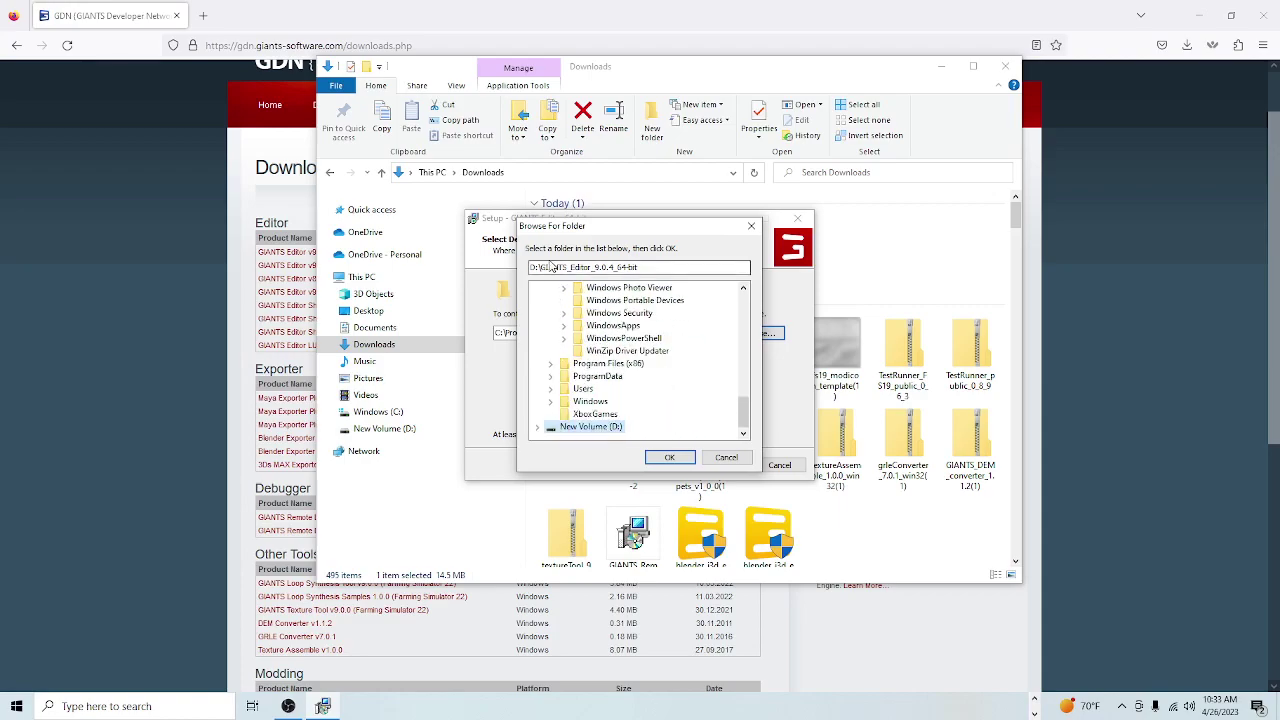
Step: Confirm the D: folder, keep the default Start Menu folder, add a desktop shortcut and install
{"action": "left_click", "coordinate": [674, 459]}
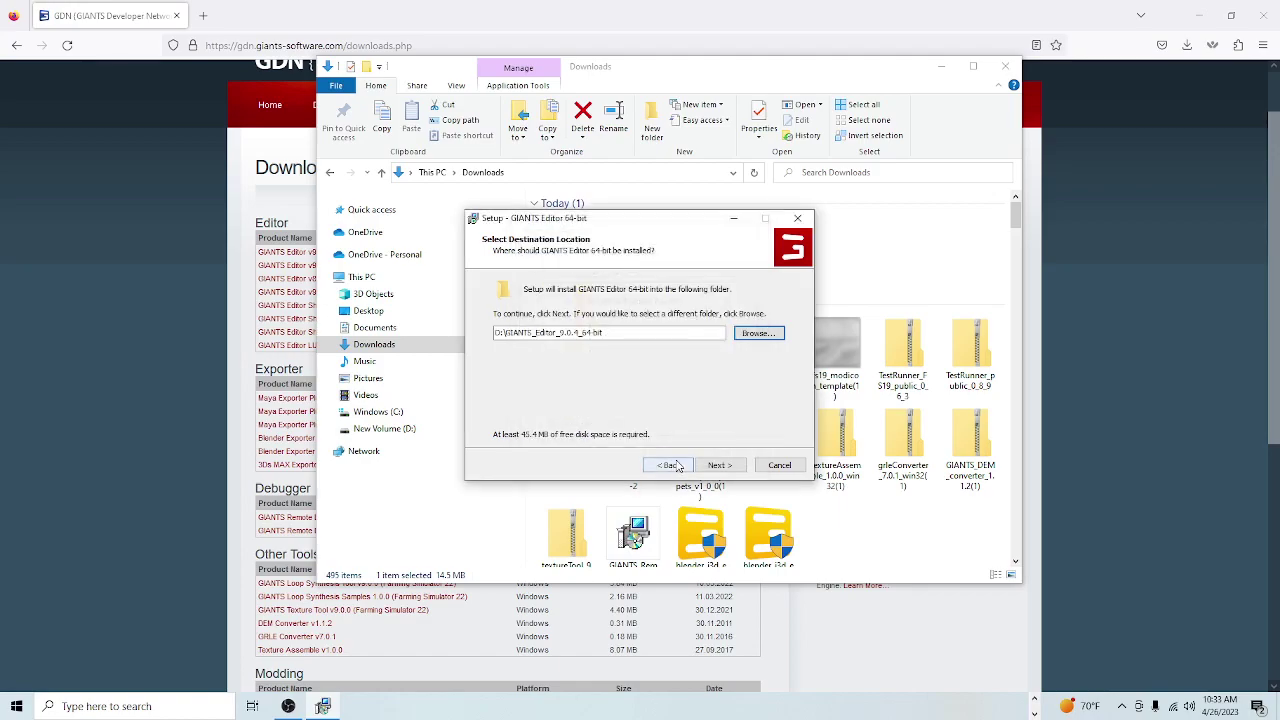
{"action": "left_click", "coordinate": [722, 466]}
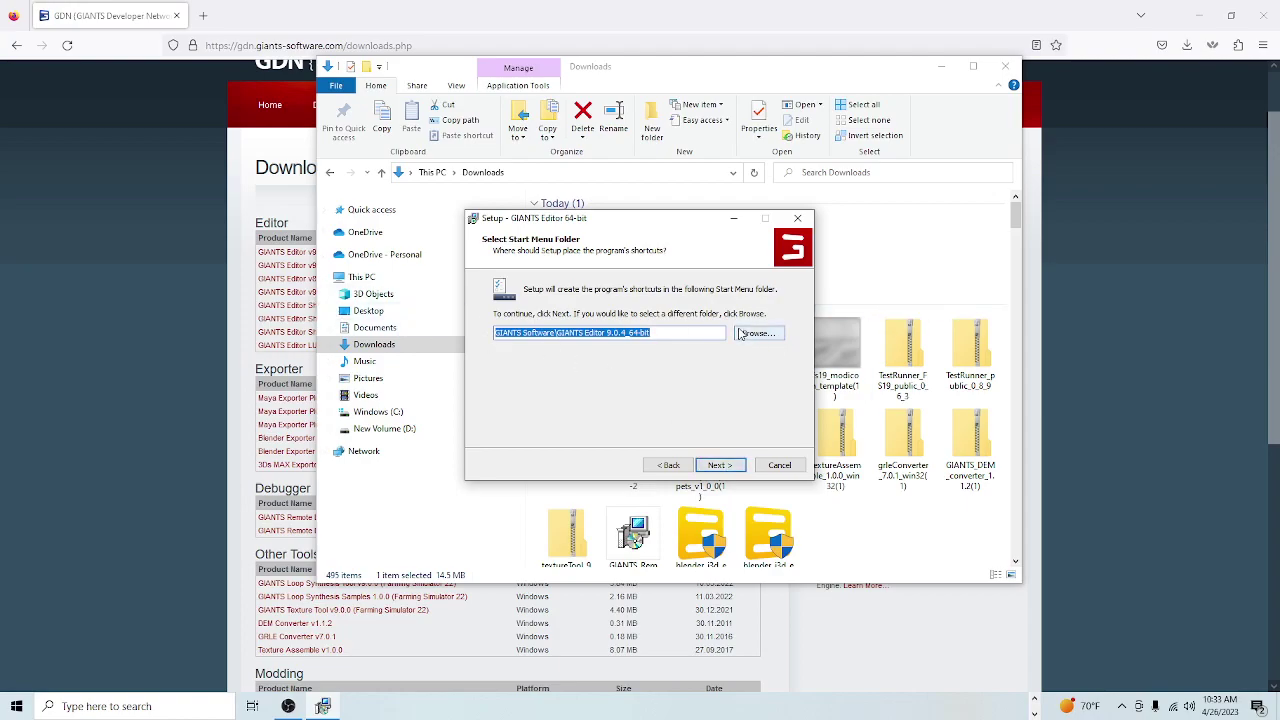
{"action": "left_click", "coordinate": [720, 467]}
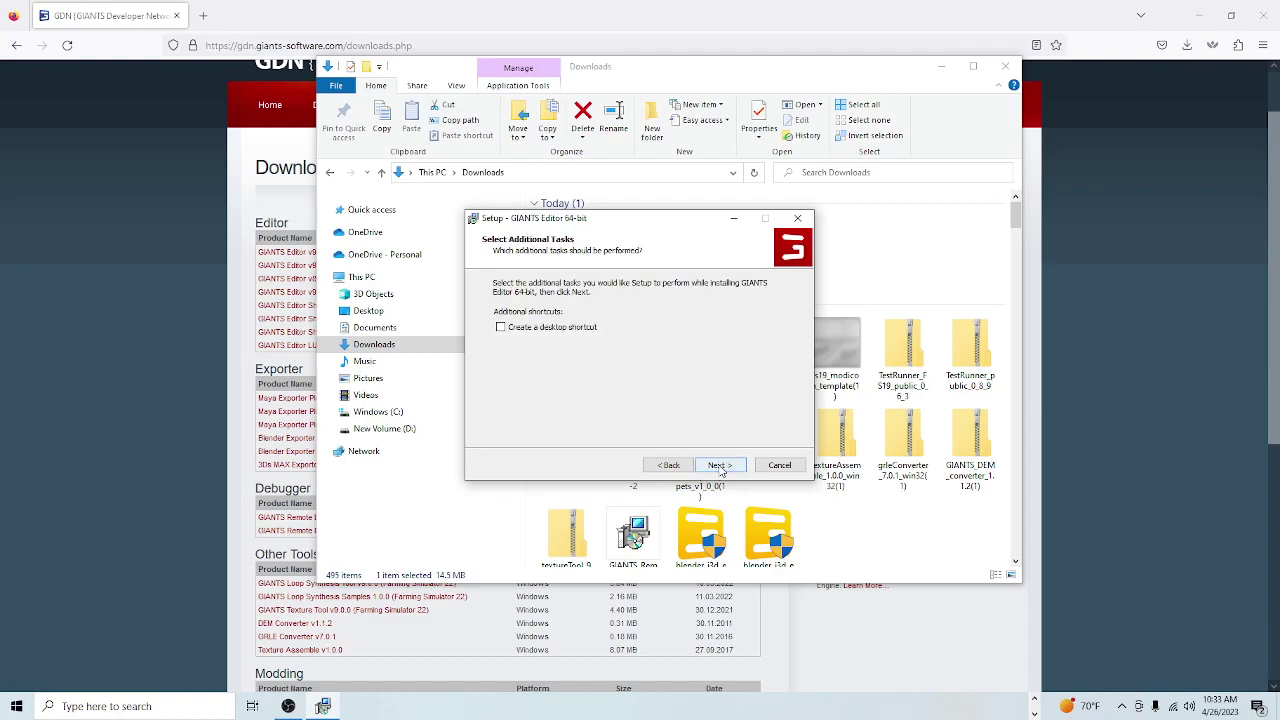
{"action": "left_click", "coordinate": [501, 328]}
{"action": "left_click", "coordinate": [721, 465]}
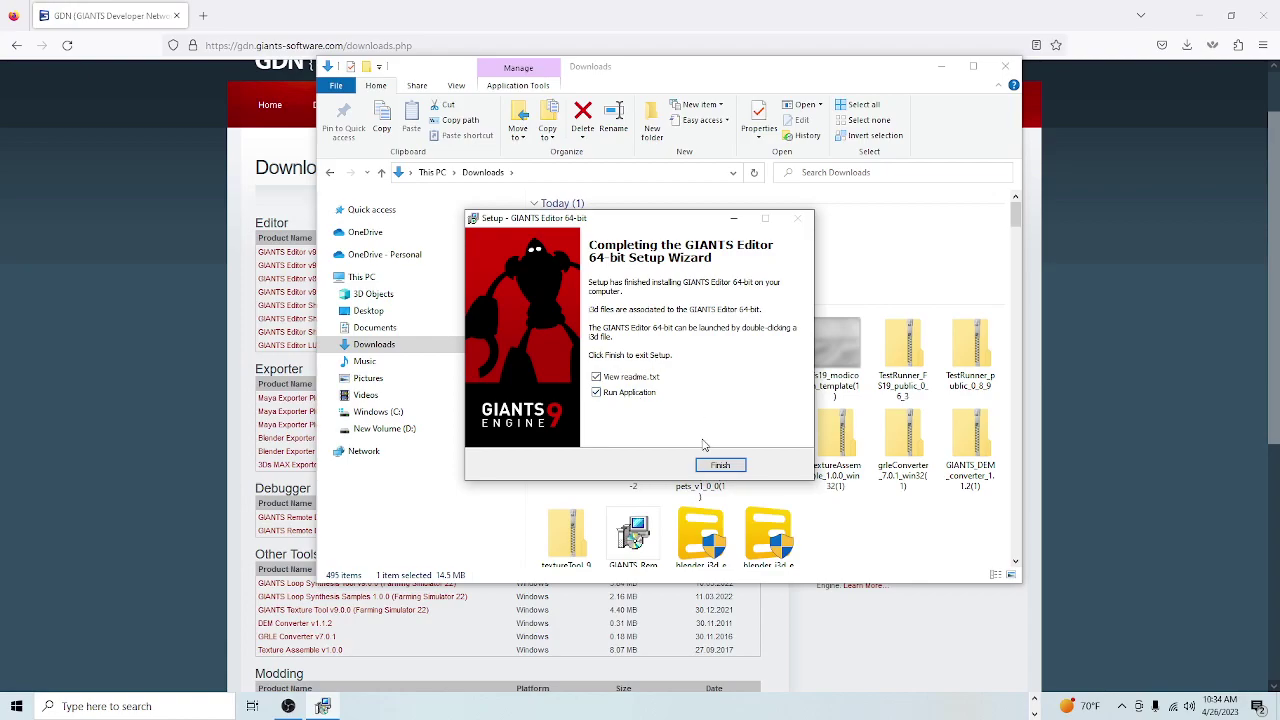
Step: Finish setup to launch GIANTS Editor 9.0.4 and close the old-settings import prompt
{"action": "left_click", "coordinate": [720, 466]}
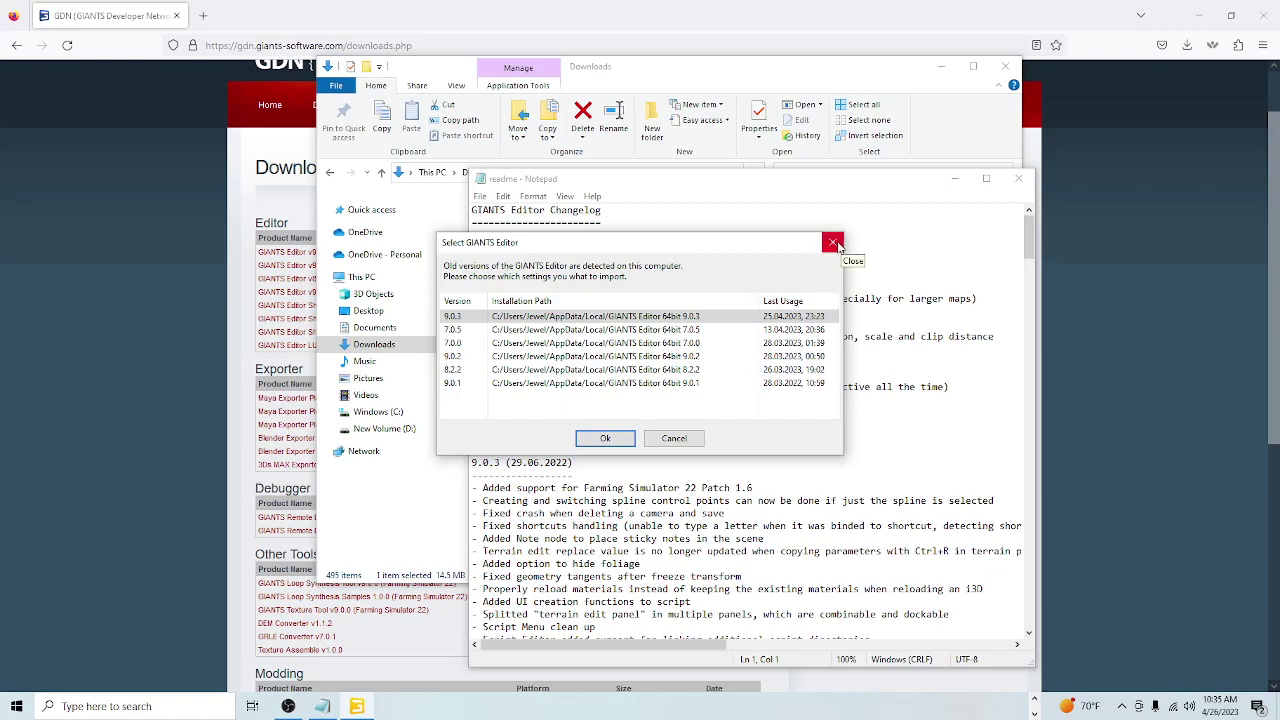
{"action": "left_click", "coordinate": [835, 244]}
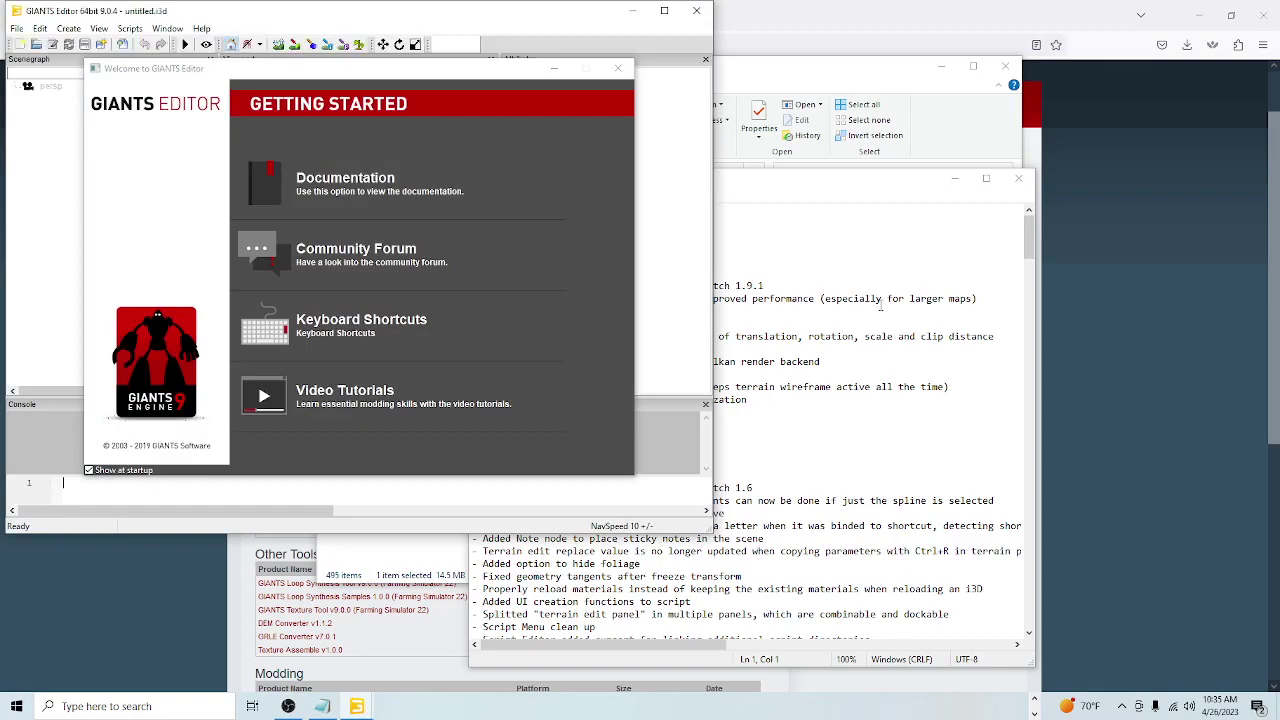
Step: Scroll through the Notepad changelog from version 9.0.4 back to 6.0.0
{"action": "left_click", "coordinate": [857, 193]}
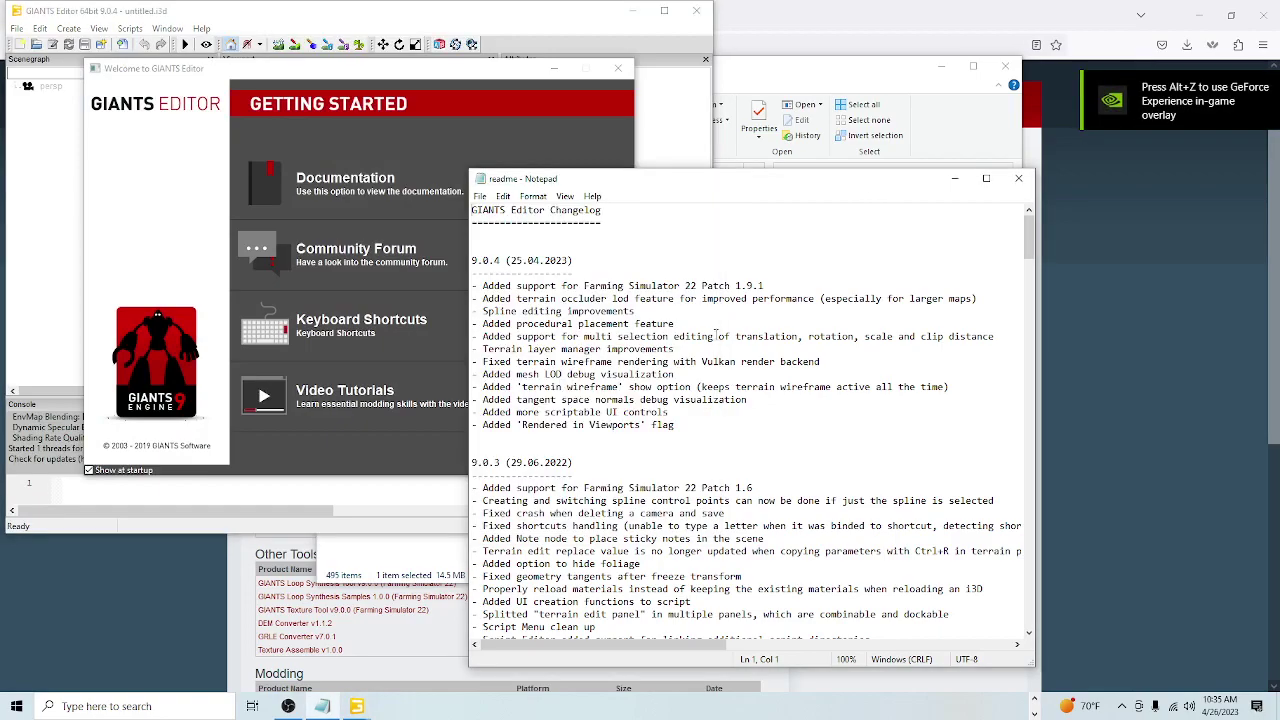
{"action": "scroll", "coordinate": [740, 405], "scroll_direction": "down", "scroll_amount": 3}
{"action": "scroll", "coordinate": [671, 374], "scroll_direction": "up", "scroll_amount": 3}
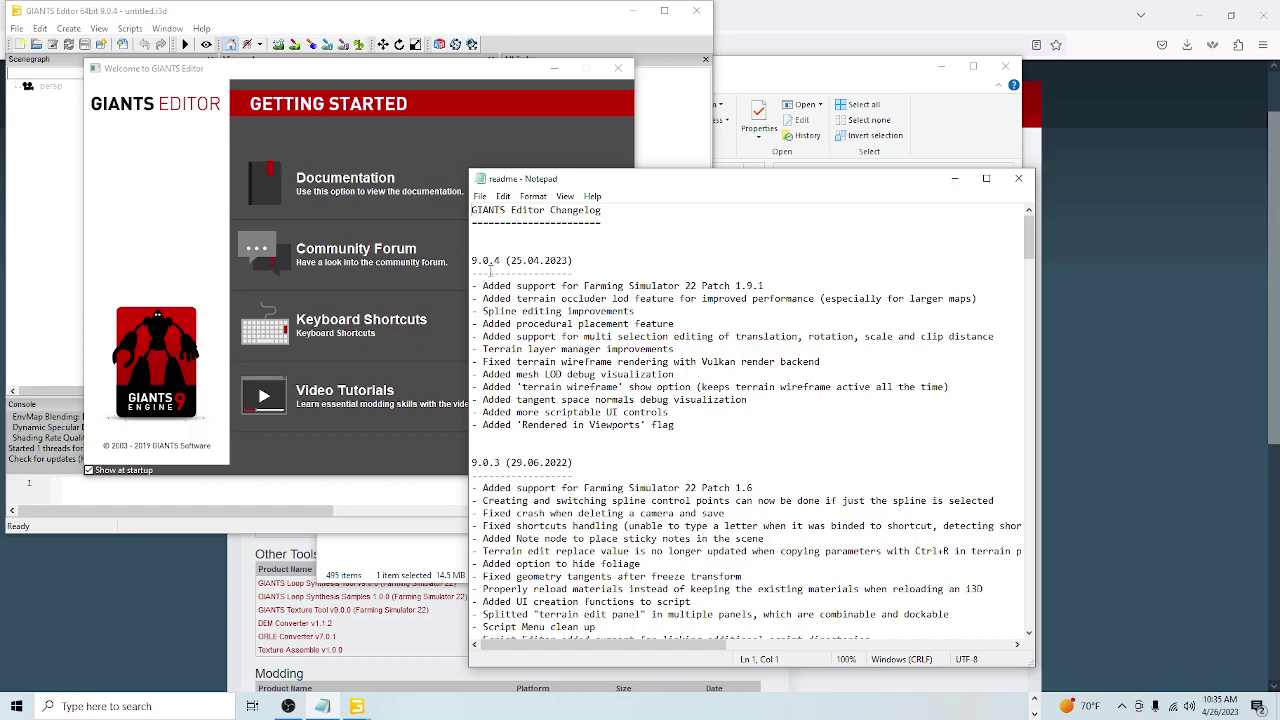
{"action": "scroll", "coordinate": [802, 466], "scroll_direction": "down", "scroll_amount": 8}
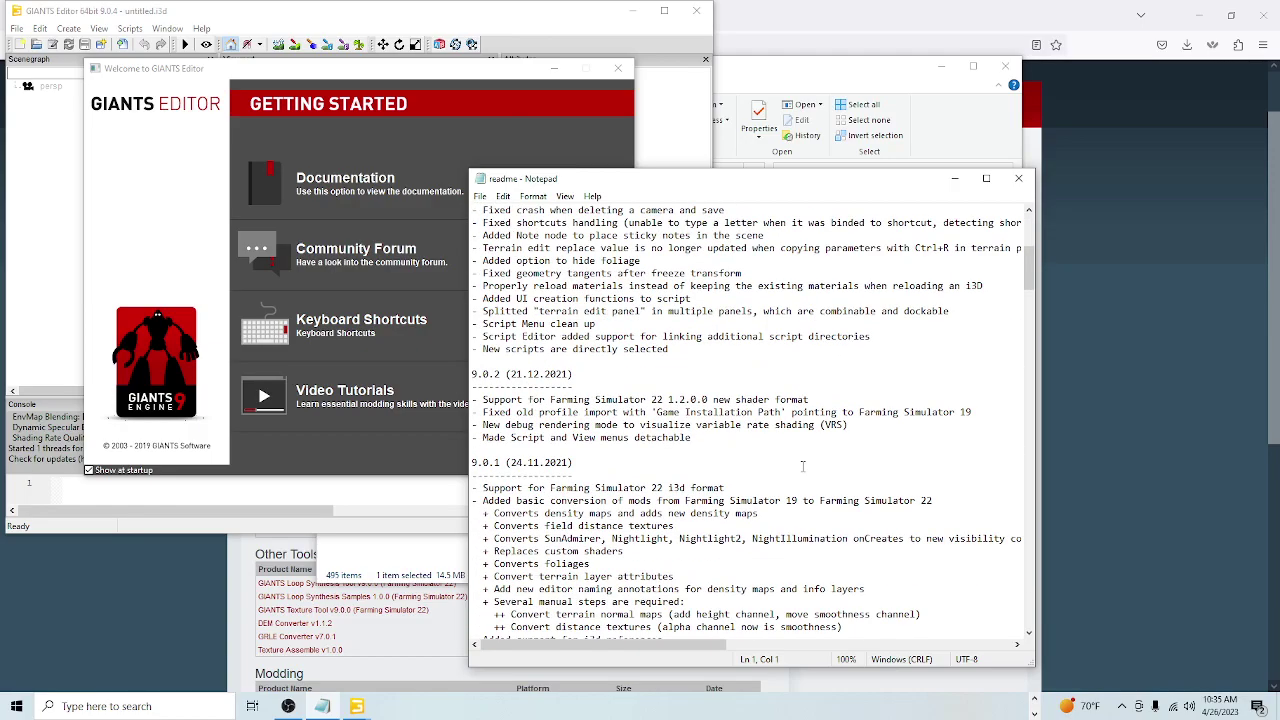
{"action": "scroll", "coordinate": [802, 466], "scroll_direction": "down", "scroll_amount": 20}
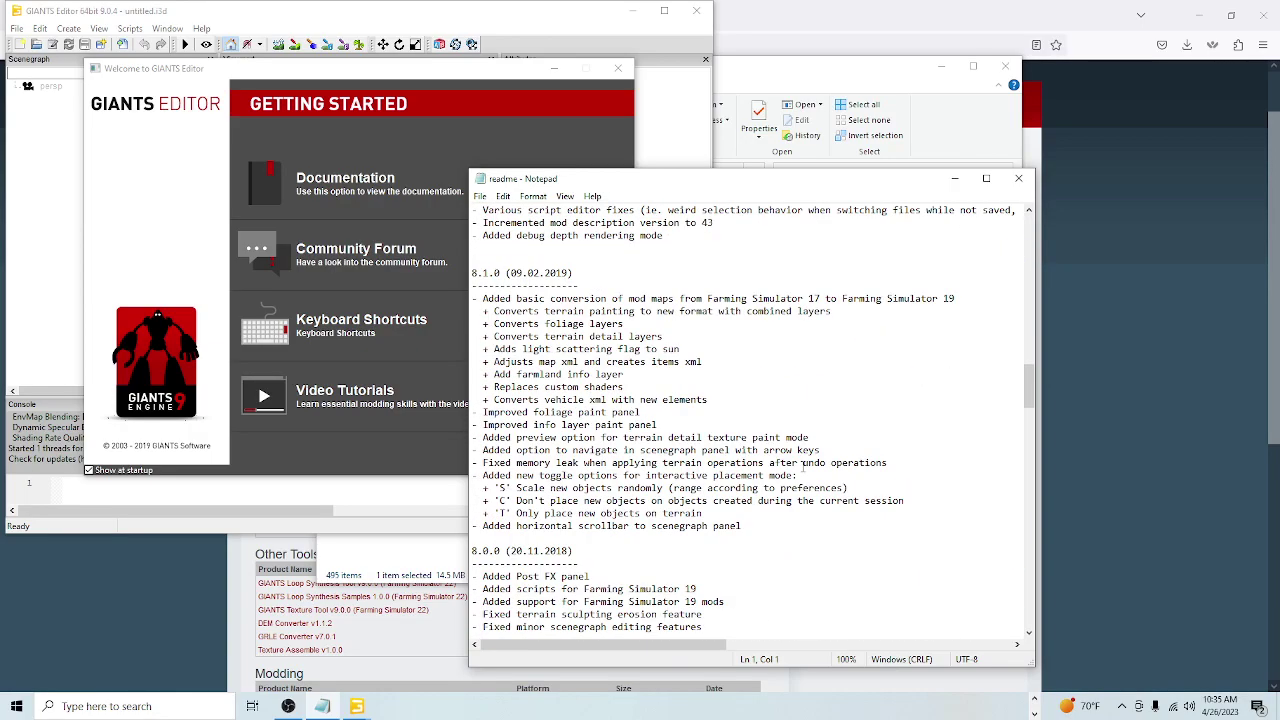
{"action": "scroll", "coordinate": [802, 466], "scroll_direction": "down", "scroll_amount": 20}
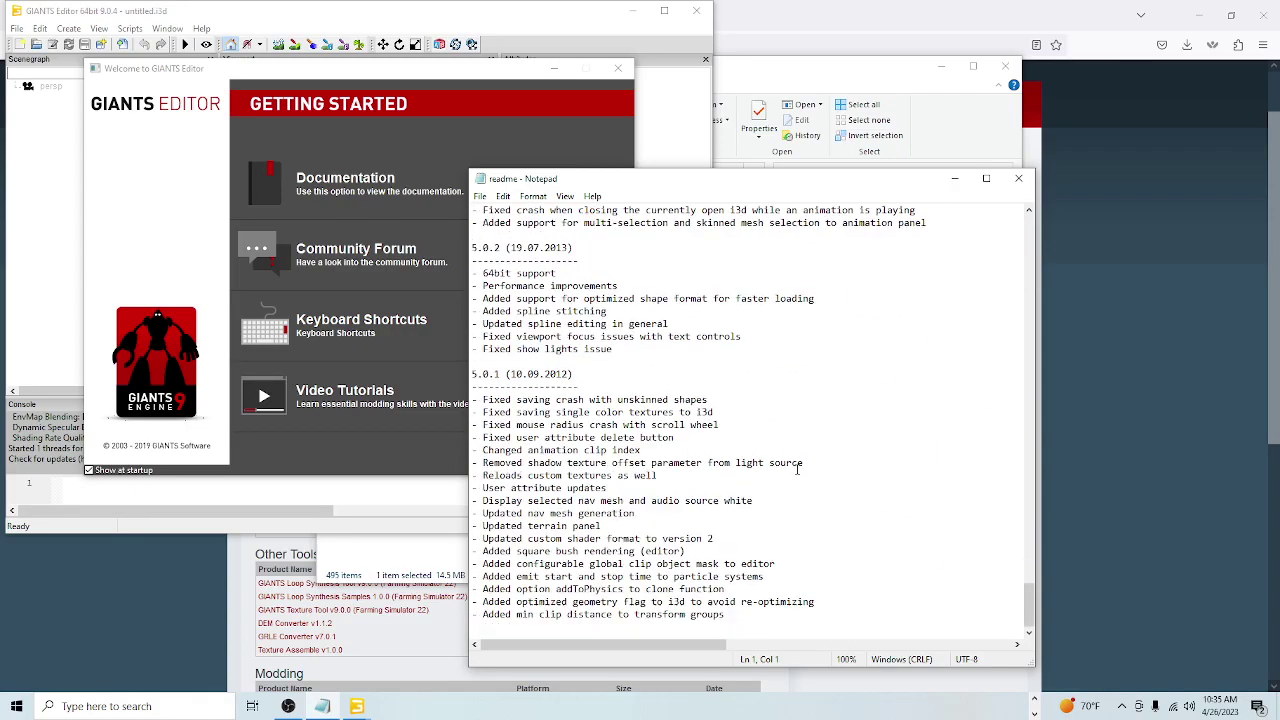
{"action": "scroll", "coordinate": [797, 469], "scroll_direction": "up", "scroll_amount": 20}
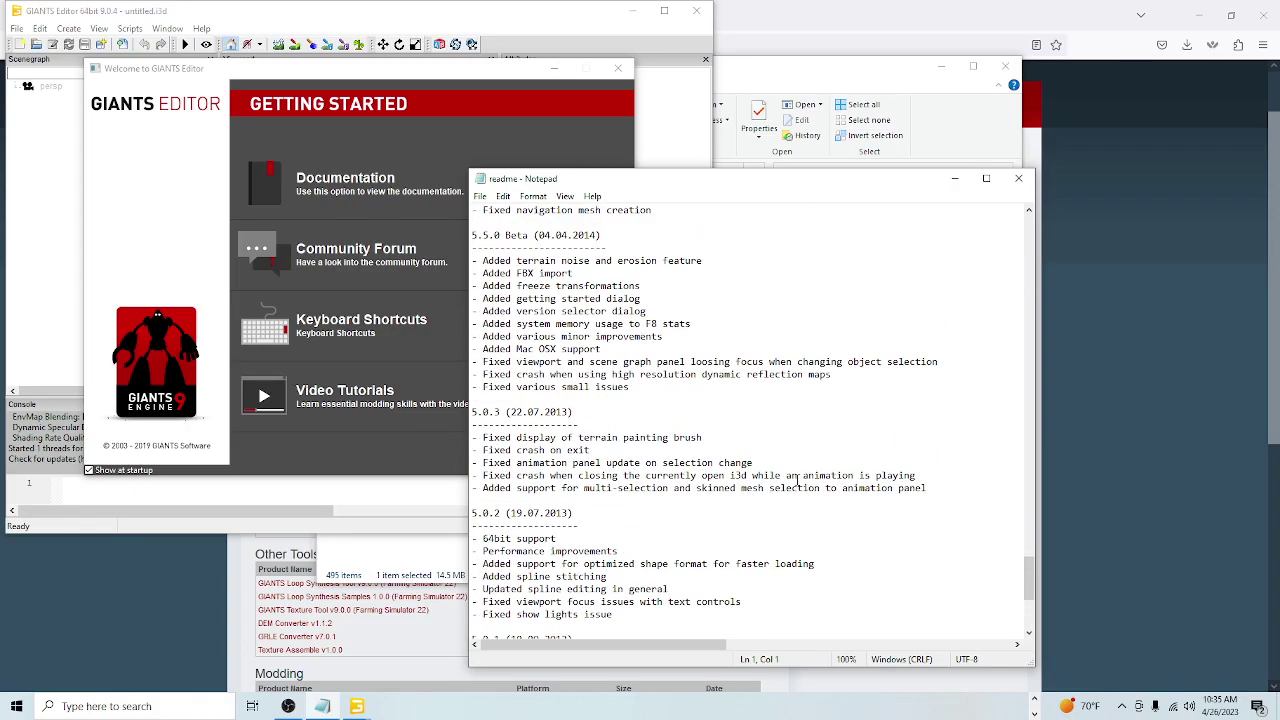
Step: Close Notepad, maximize GIANTS Editor and close the Welcome dialog, leaving untitled.i3d
{"action": "left_click", "coordinate": [1019, 183]}
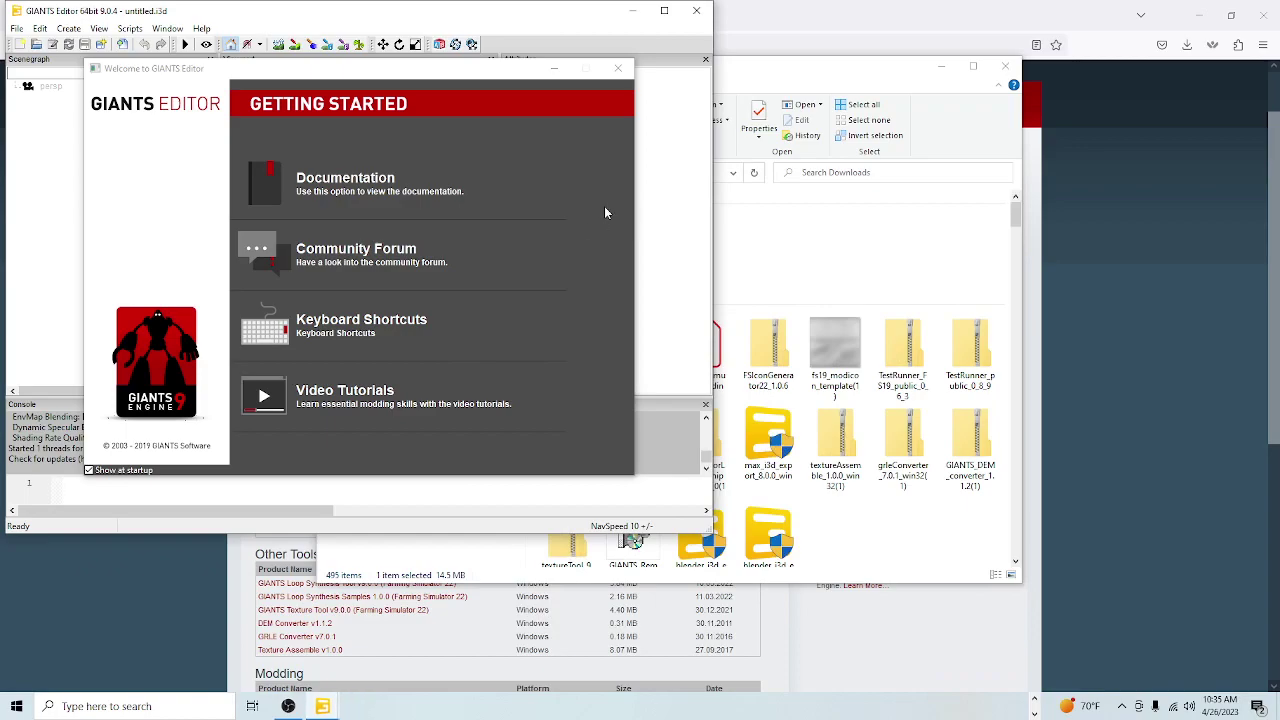
{"action": "left_click", "coordinate": [664, 10]}
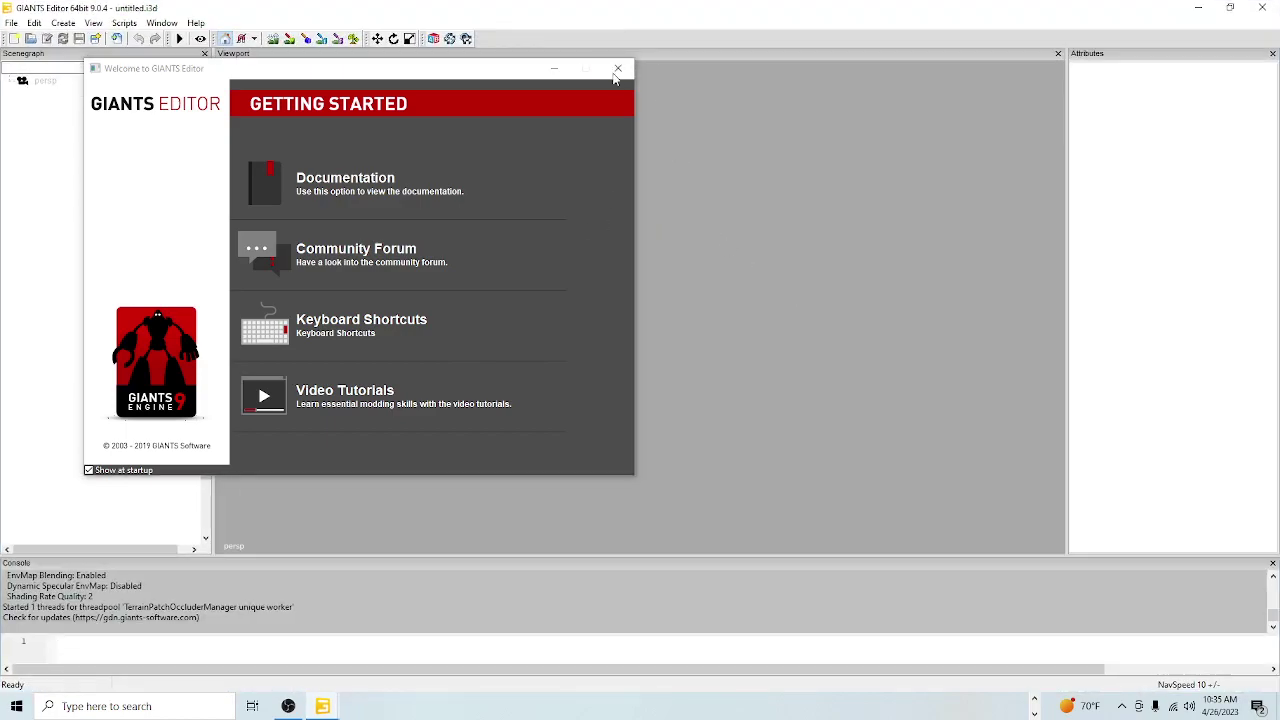
{"action": "left_click", "coordinate": [616, 68]}
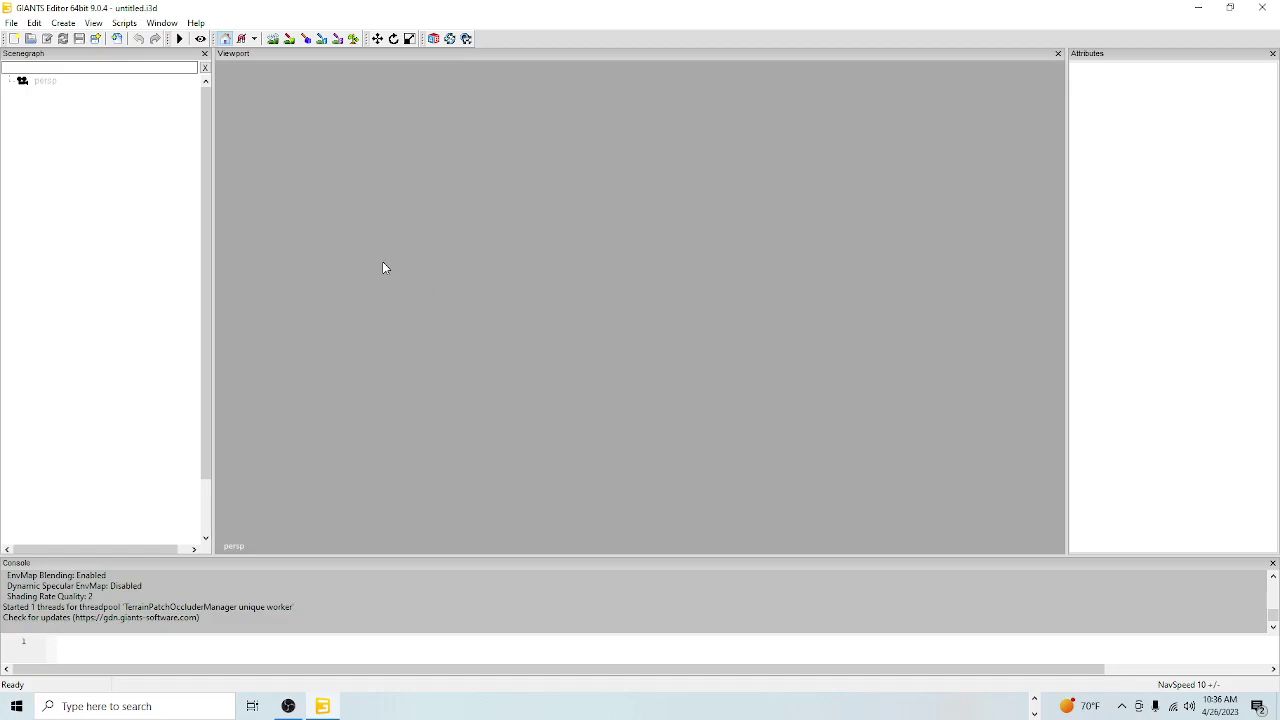
Step: Choose New Mod from Game from the File menu
{"action": "left_click", "coordinate": [64, 23]}
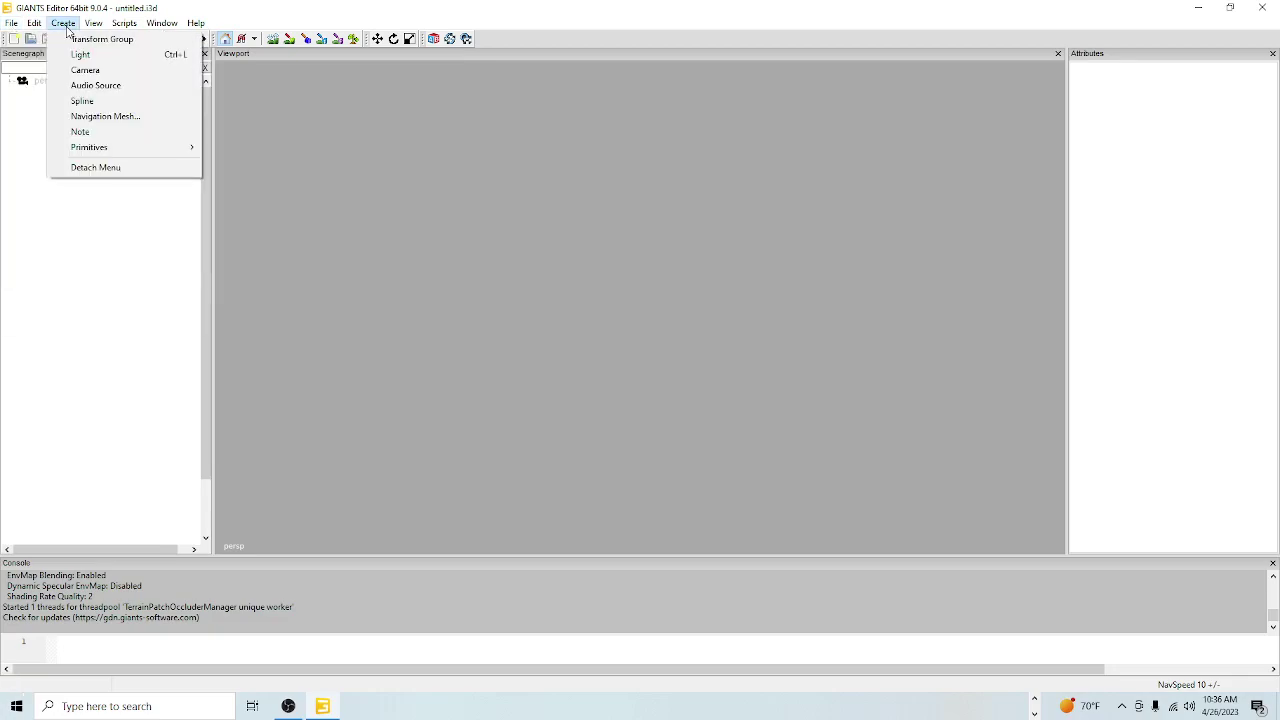
{"action": "mouse_move", "coordinate": [12, 25]}
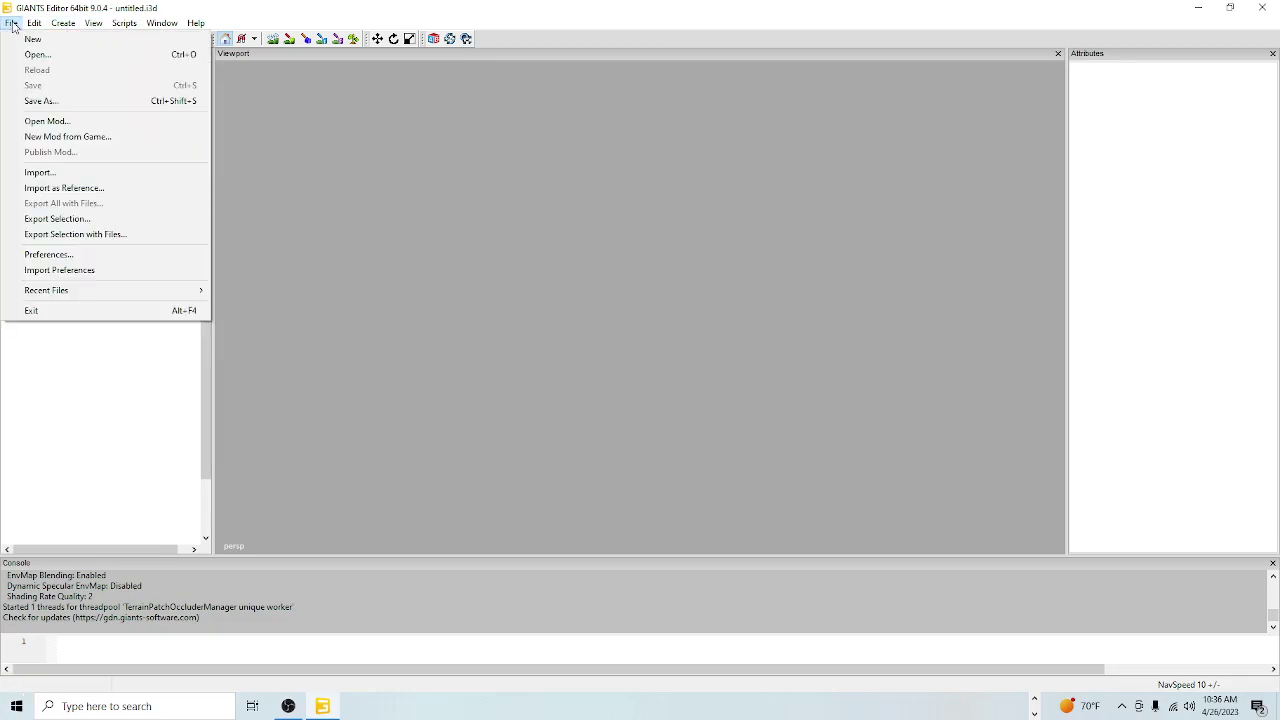
{"action": "left_click", "coordinate": [69, 140]}
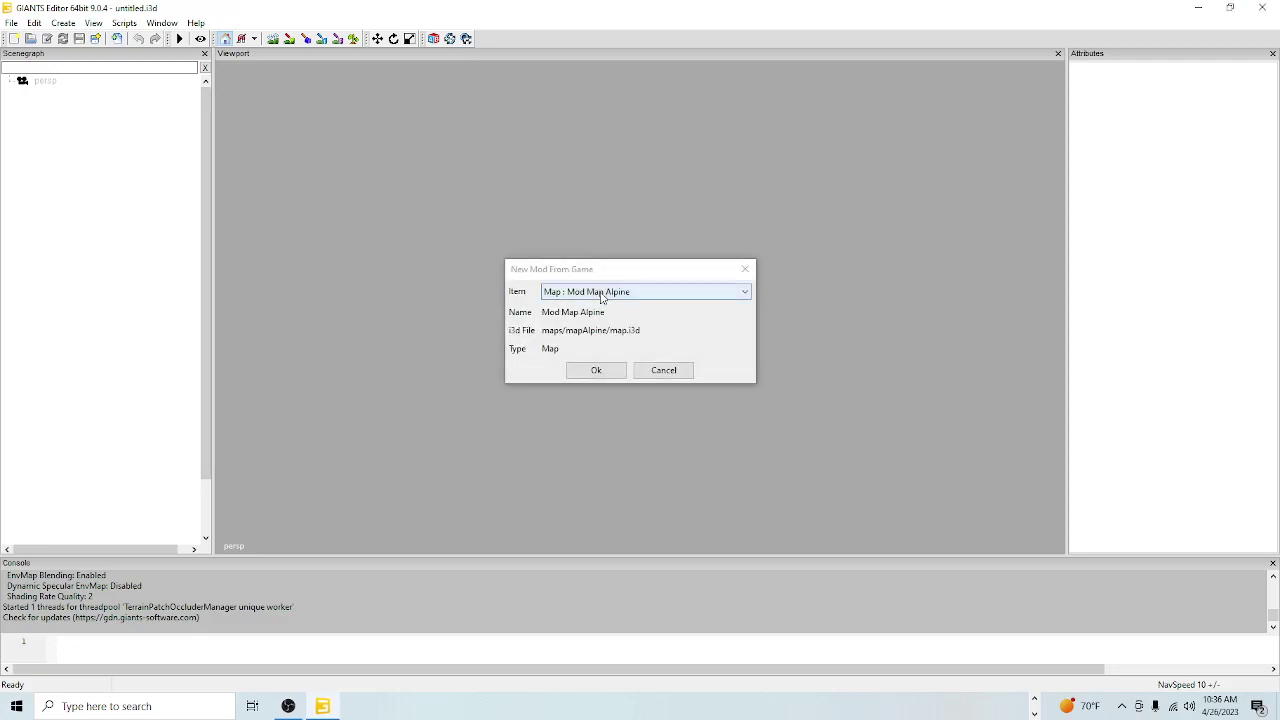
Step: Pick 'Map : Mod Map US' (maps/mapUS/map.i3d) as the item to base the mod on
{"action": "left_click", "coordinate": [675, 299]}
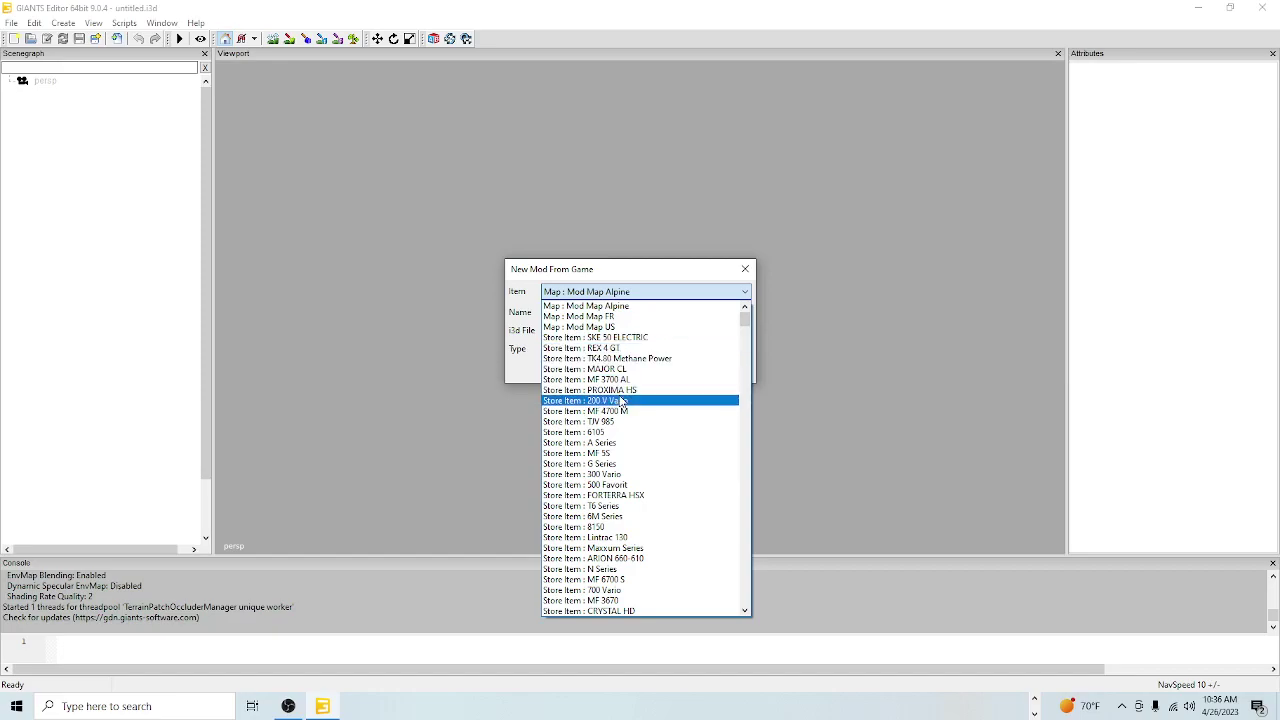
{"action": "scroll", "coordinate": [620, 500], "scroll_direction": "down", "scroll_amount": 10}
{"action": "scroll", "coordinate": [620, 524], "scroll_direction": "down", "scroll_amount": 9}
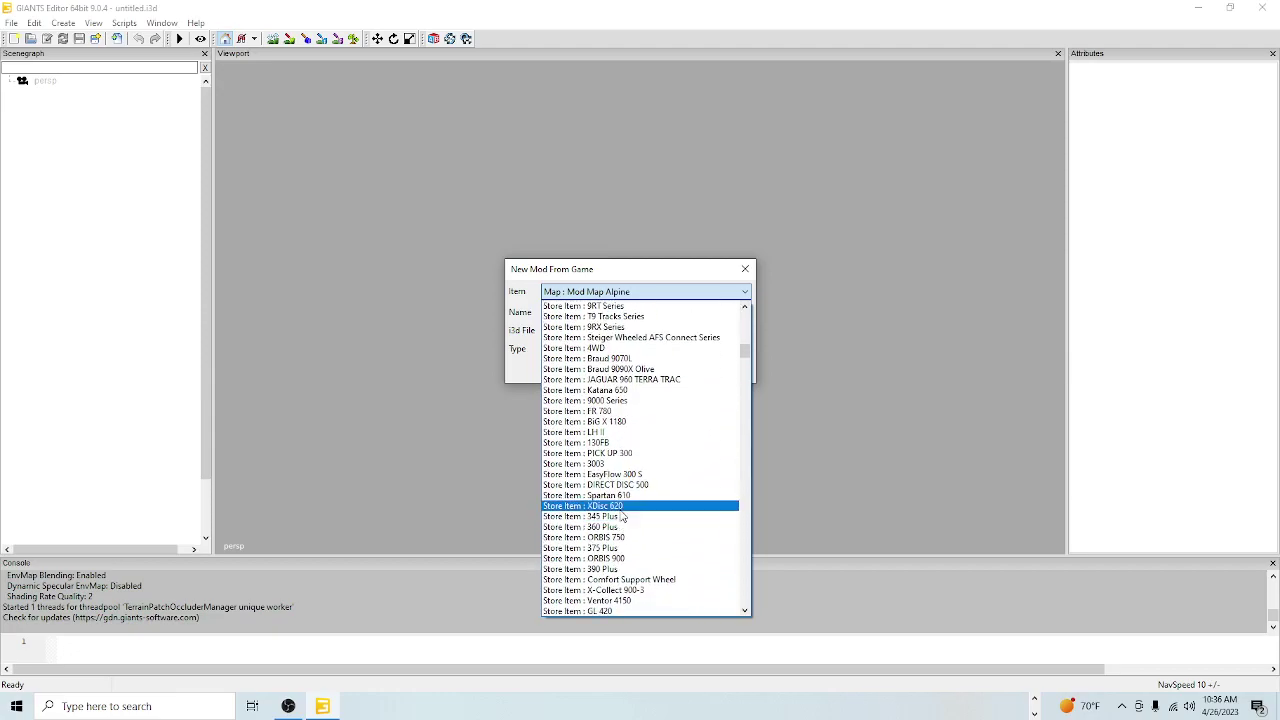
{"action": "scroll", "coordinate": [620, 524], "scroll_direction": "up", "scroll_amount": 9}
{"action": "scroll", "coordinate": [622, 517], "scroll_direction": "up", "scroll_amount": 10}
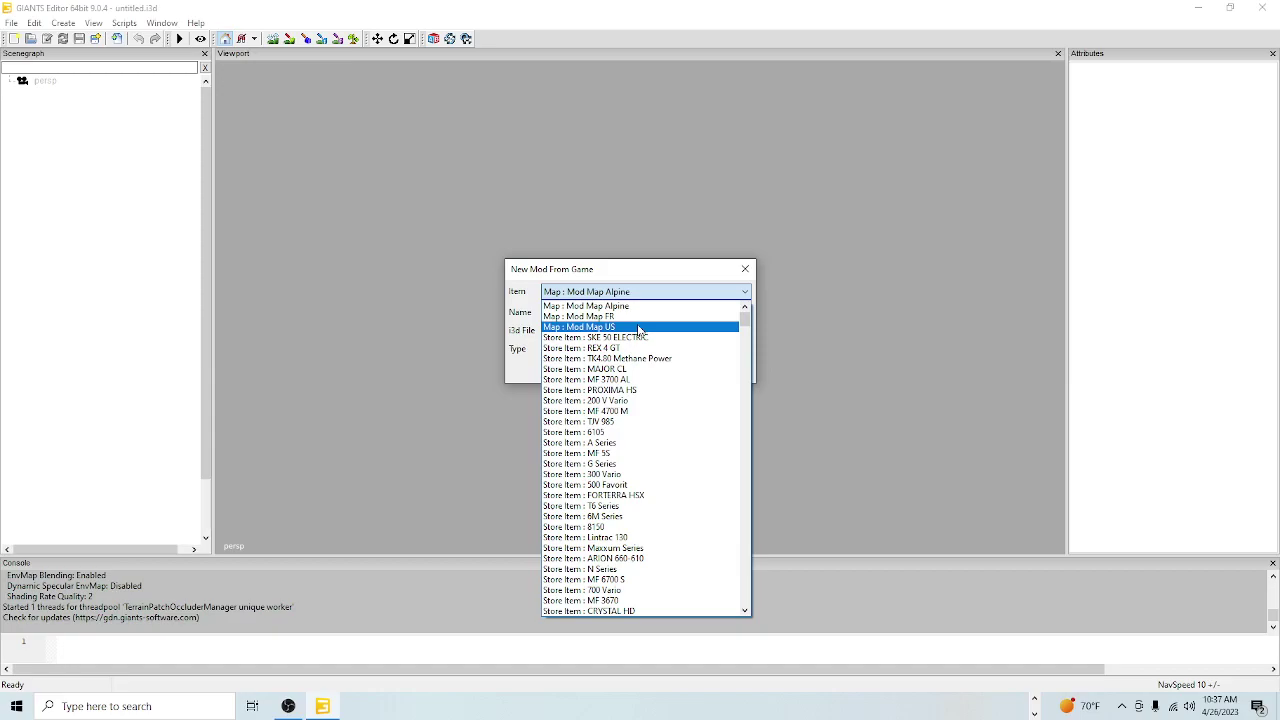
{"action": "left_click", "coordinate": [638, 328]}
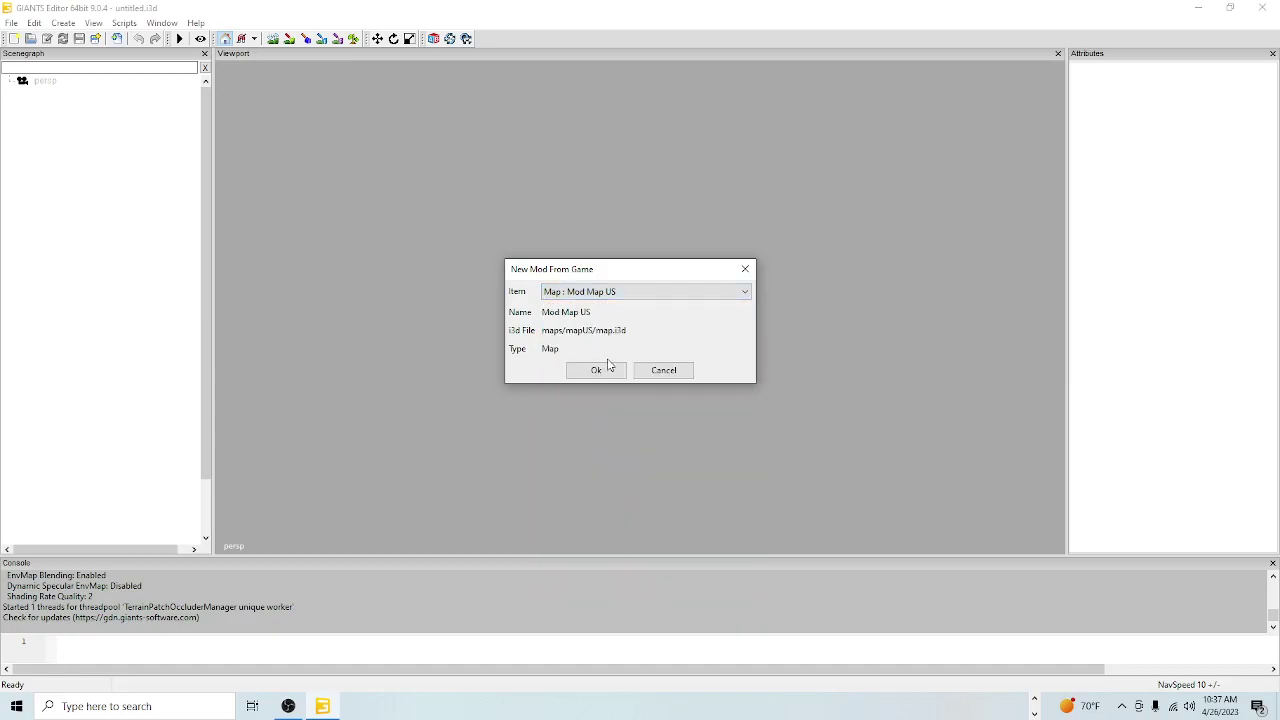
Step: Confirm Mod Map US and rename the mod folder to JewelMapTest under My FS 22 Mods
{"action": "left_click", "coordinate": [596, 370]}
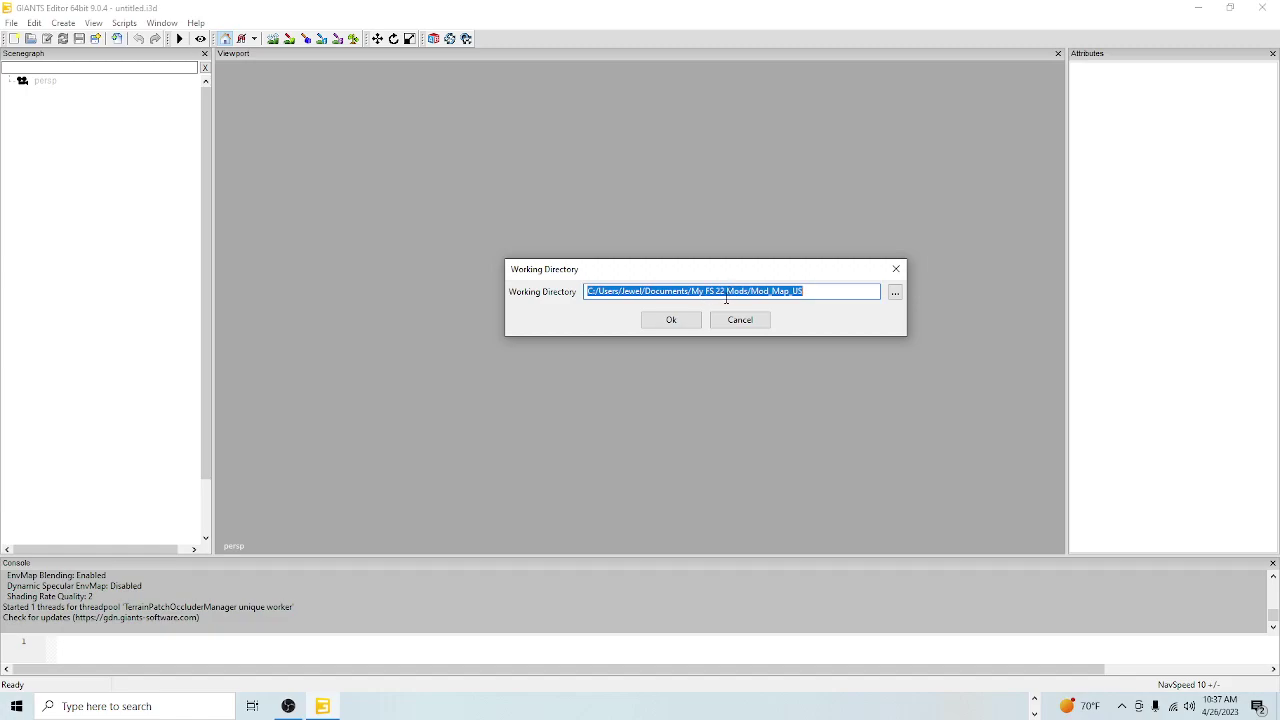
{"action": "left_click_drag", "start_coordinate": [806, 291], "coordinate": [751, 291]}
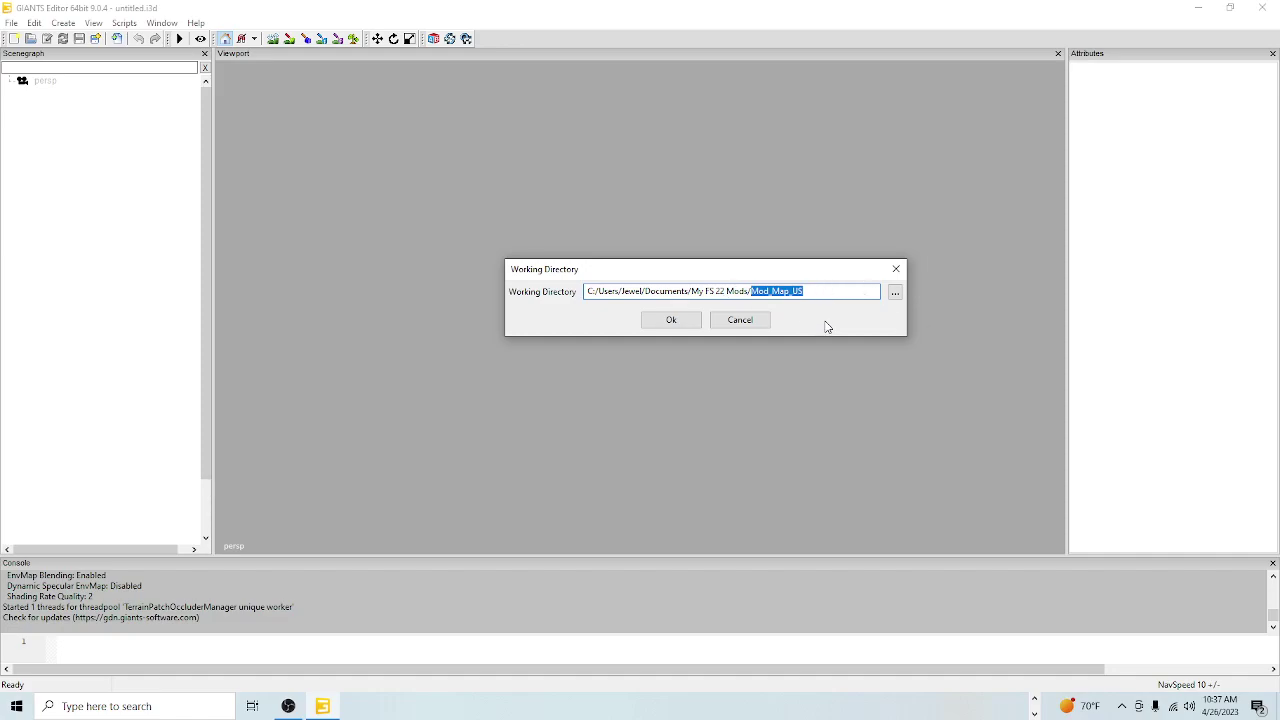
{"action": "type", "text": "JEwel"}
{"action": "key", "text": "BackSpace"}
{"action": "key", "text": "BackSpace"}
{"action": "key", "text": "BackSpace"}
{"action": "type", "text": "ewelMapTest"}
Step: Create the mod so the US map loads, then shrink the console to enlarge the 3D view
{"action": "left_click", "coordinate": [671, 320]}
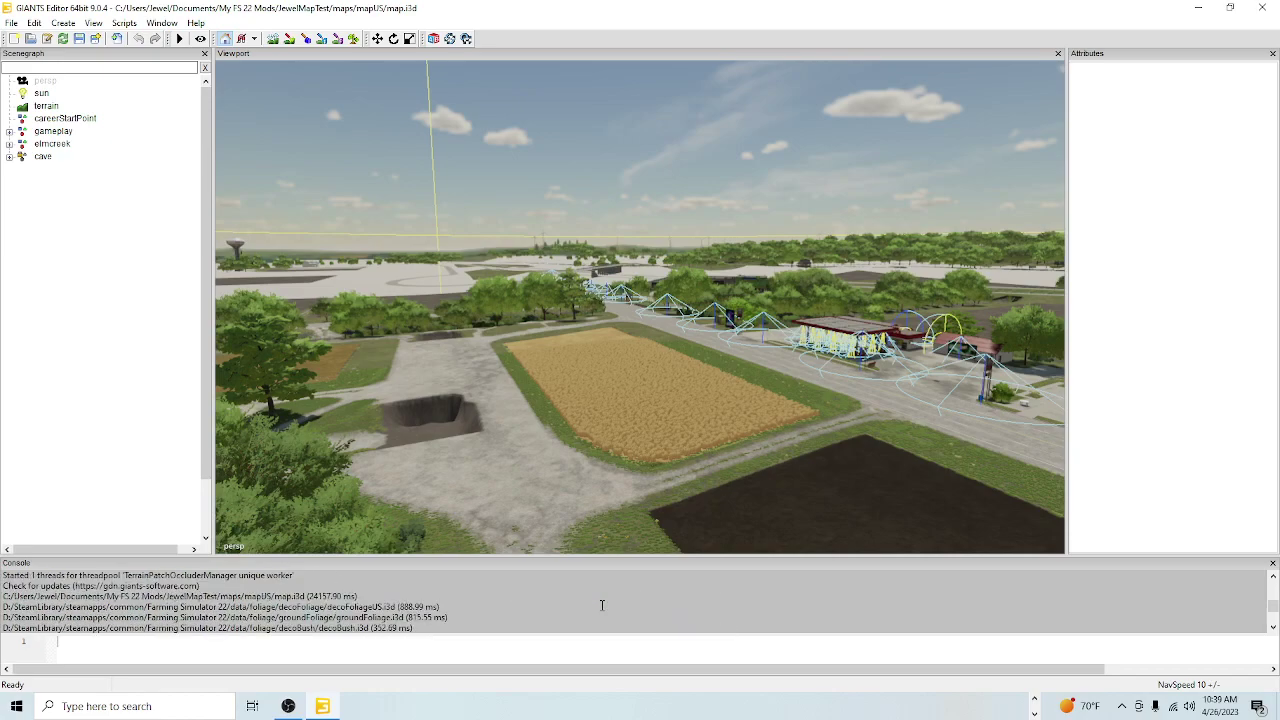
{"action": "left_click_drag", "start_coordinate": [606, 557], "coordinate": [594, 648]}
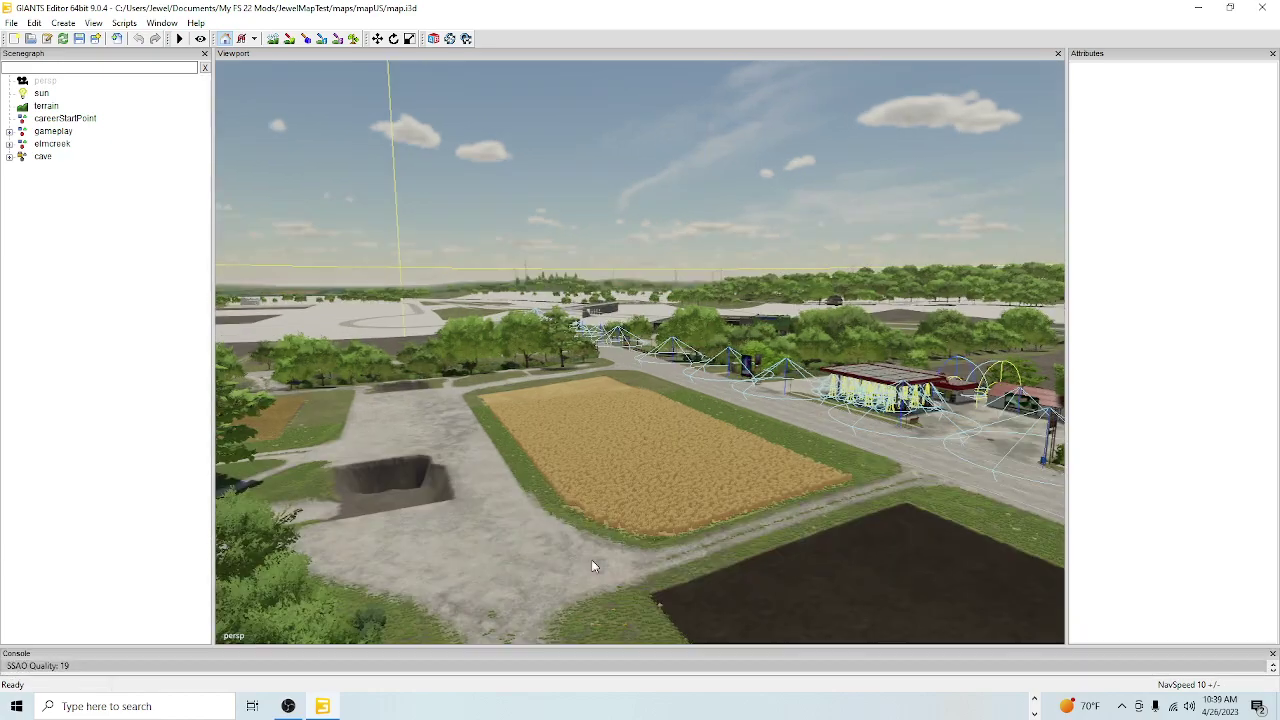
Step: Dock the User Attributes panel via the Window menu
{"action": "left_click", "coordinate": [162, 23]}
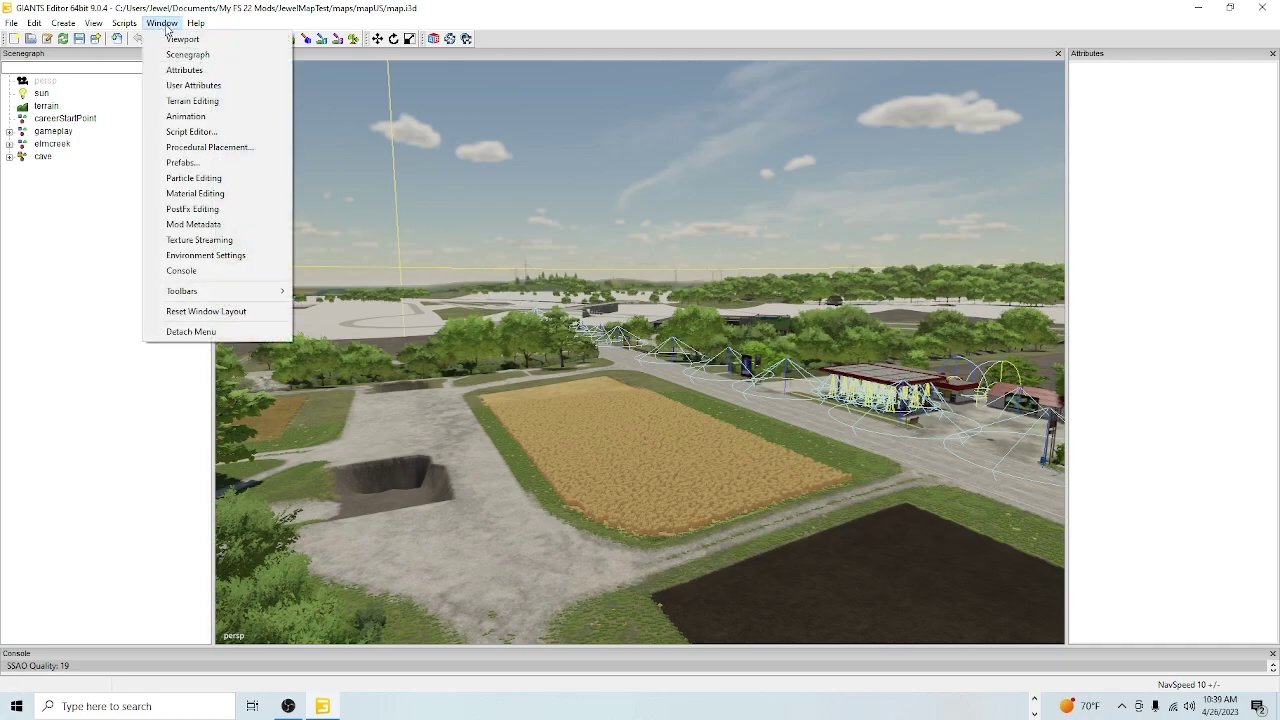
{"action": "left_click", "coordinate": [184, 86]}
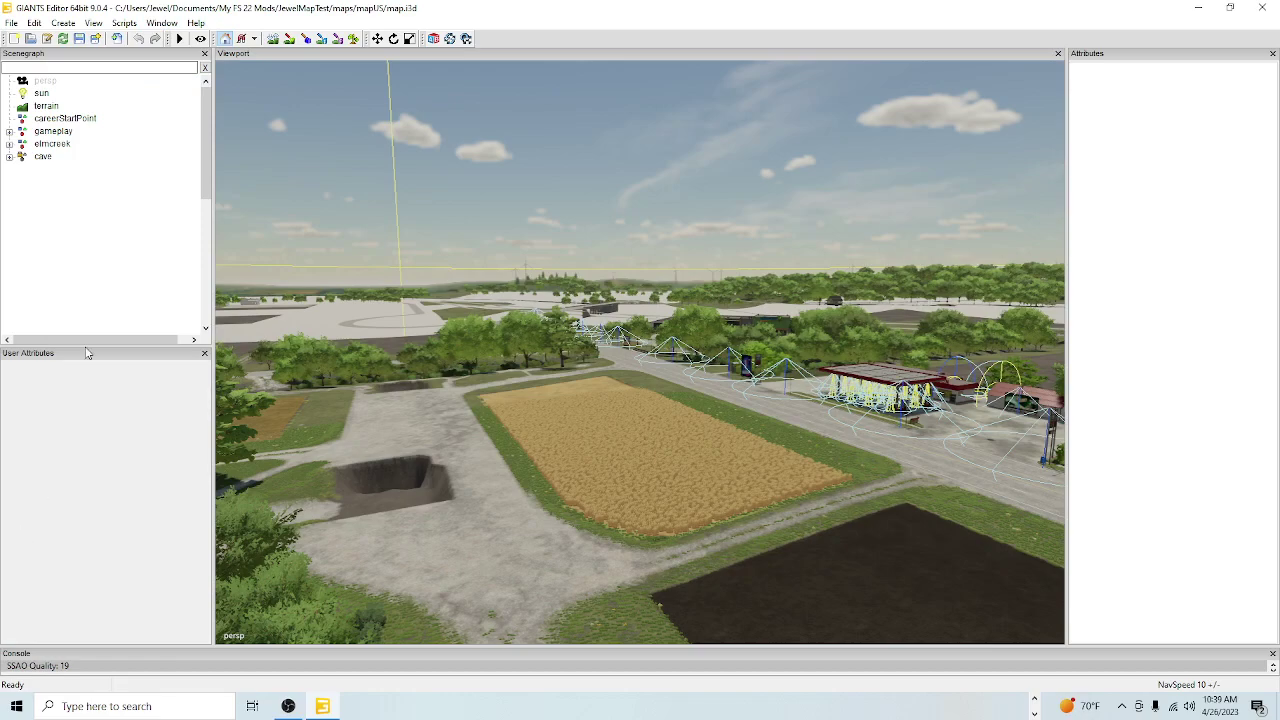
Step: Open the Terrain Editing panel and keep 'terrain' as the brush's target terrain
{"action": "left_click", "coordinate": [161, 22]}
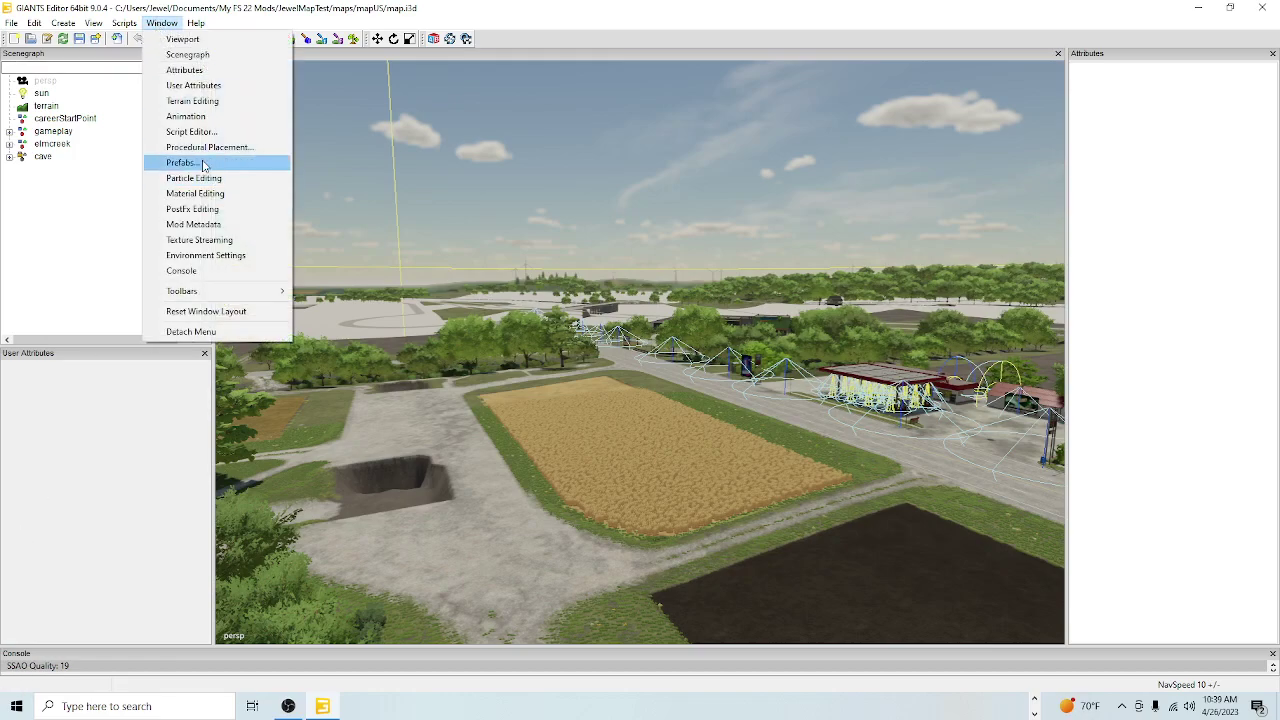
{"action": "left_click", "coordinate": [192, 102]}
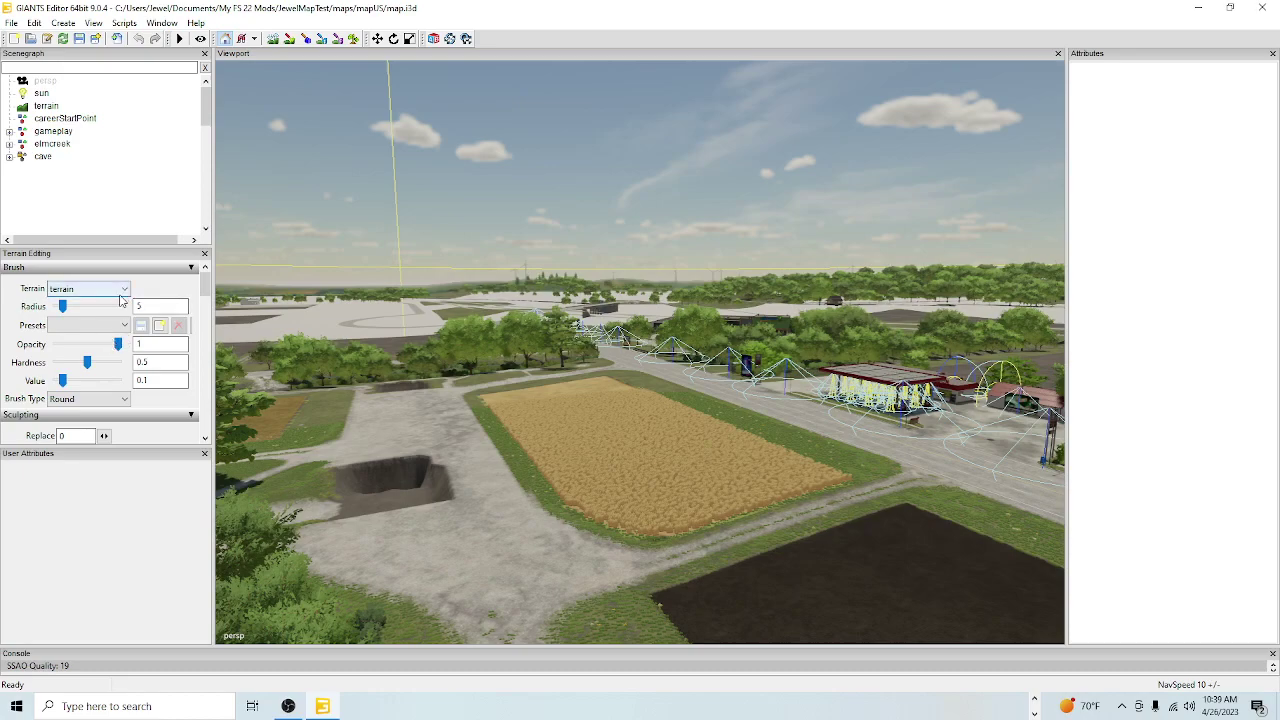
{"action": "scroll", "coordinate": [158, 293], "scroll_direction": "down", "scroll_amount": 2}
{"action": "scroll", "coordinate": [158, 293], "scroll_direction": "down", "scroll_amount": 3}
{"action": "scroll", "coordinate": [160, 300], "scroll_direction": "up", "scroll_amount": 4}
{"action": "left_click", "coordinate": [119, 291]}
{"action": "left_click", "coordinate": [117, 301]}
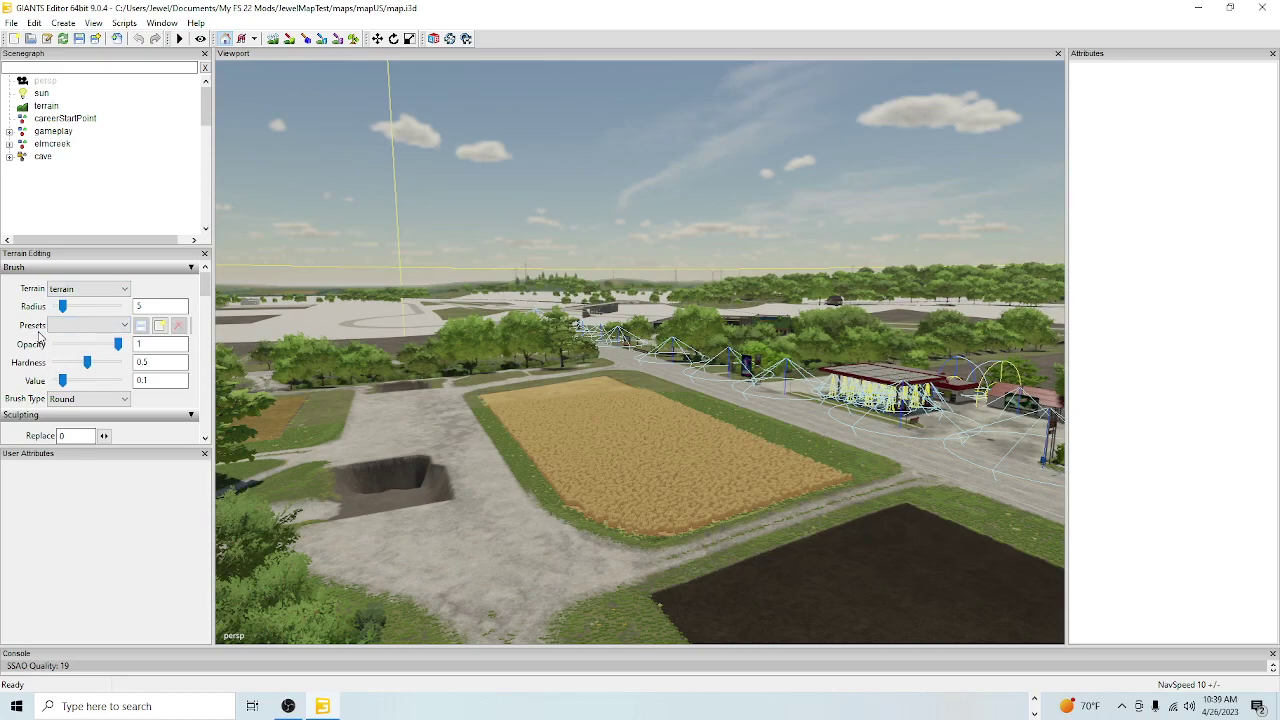
Step: Review the sculpting, texture layer painting, noise and erosion settings in Terrain Editing
{"action": "scroll", "coordinate": [204, 340], "scroll_direction": "down", "scroll_amount": 3}
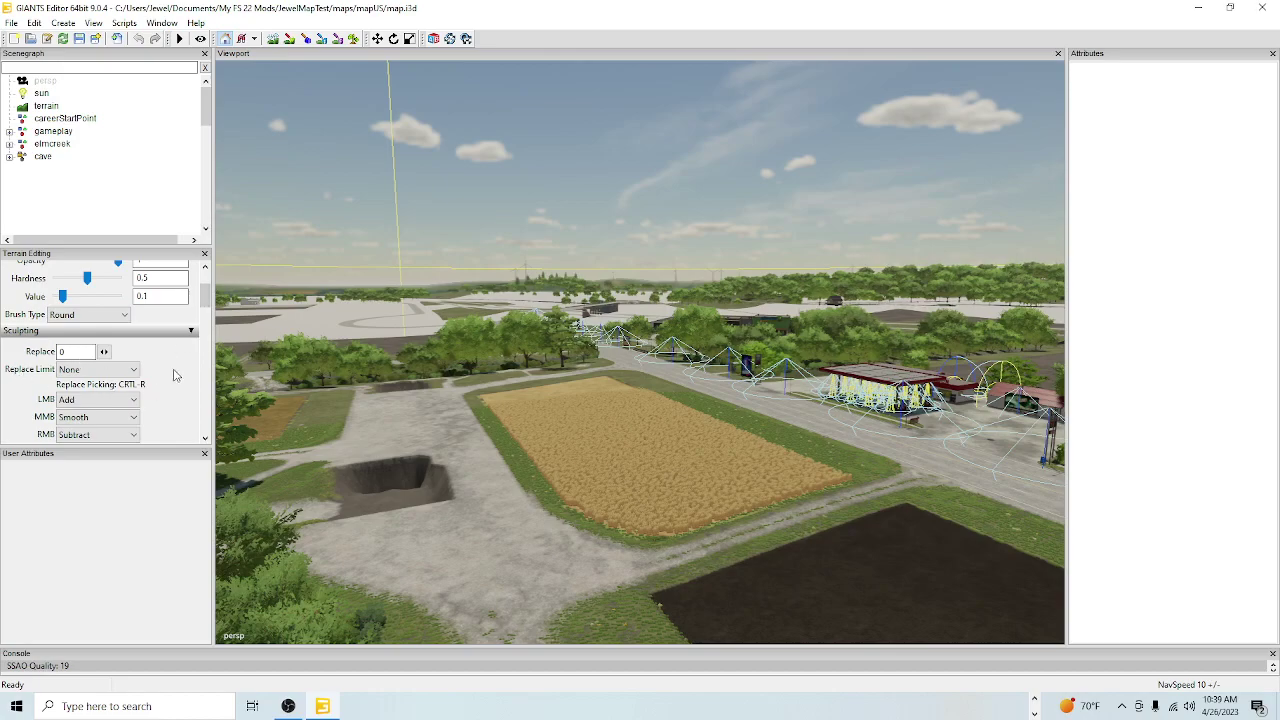
{"action": "scroll", "coordinate": [172, 380], "scroll_direction": "down", "scroll_amount": 3}
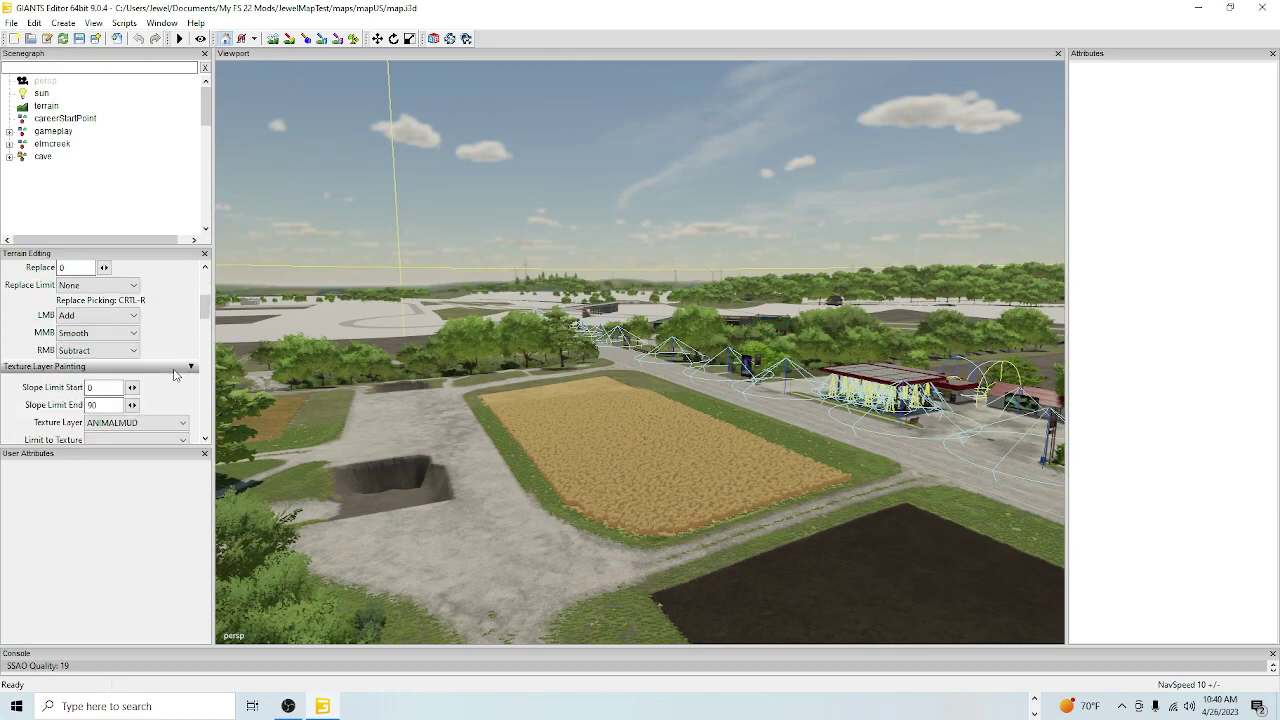
{"action": "scroll", "coordinate": [164, 403], "scroll_direction": "down", "scroll_amount": 2}
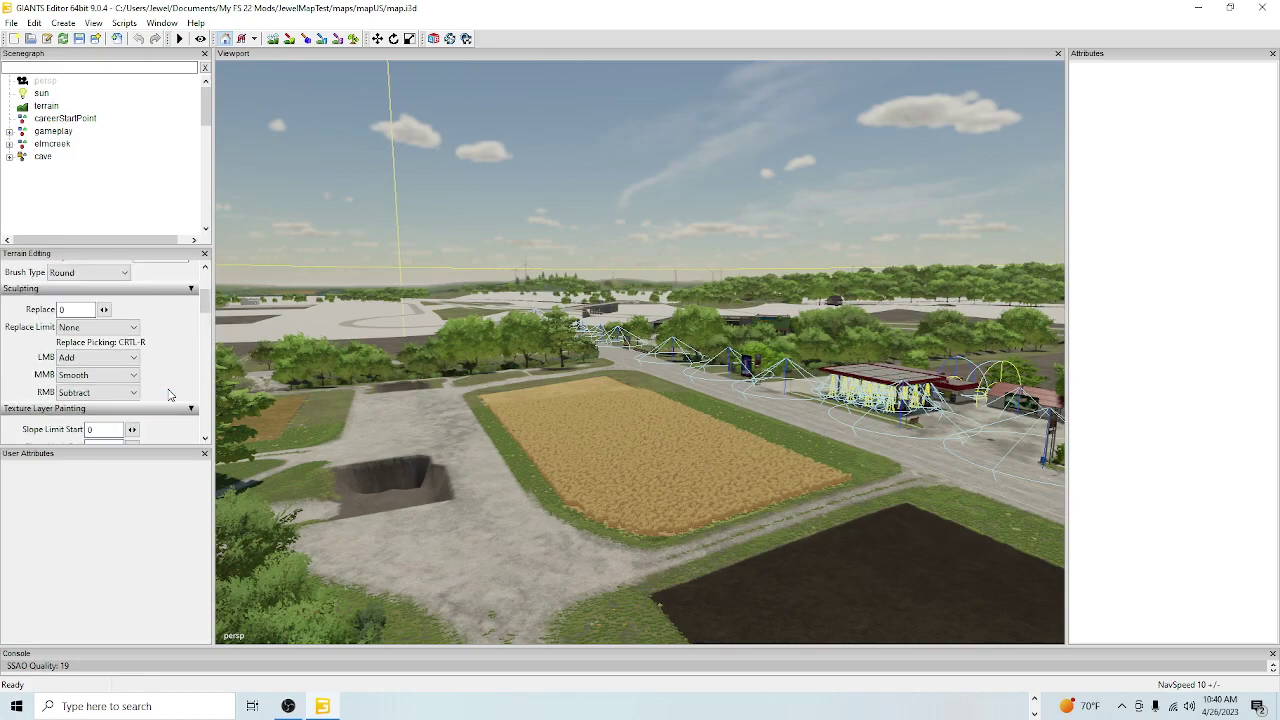
{"action": "scroll", "coordinate": [170, 396], "scroll_direction": "up", "scroll_amount": 3}
{"action": "scroll", "coordinate": [152, 344], "scroll_direction": "up", "scroll_amount": 2}
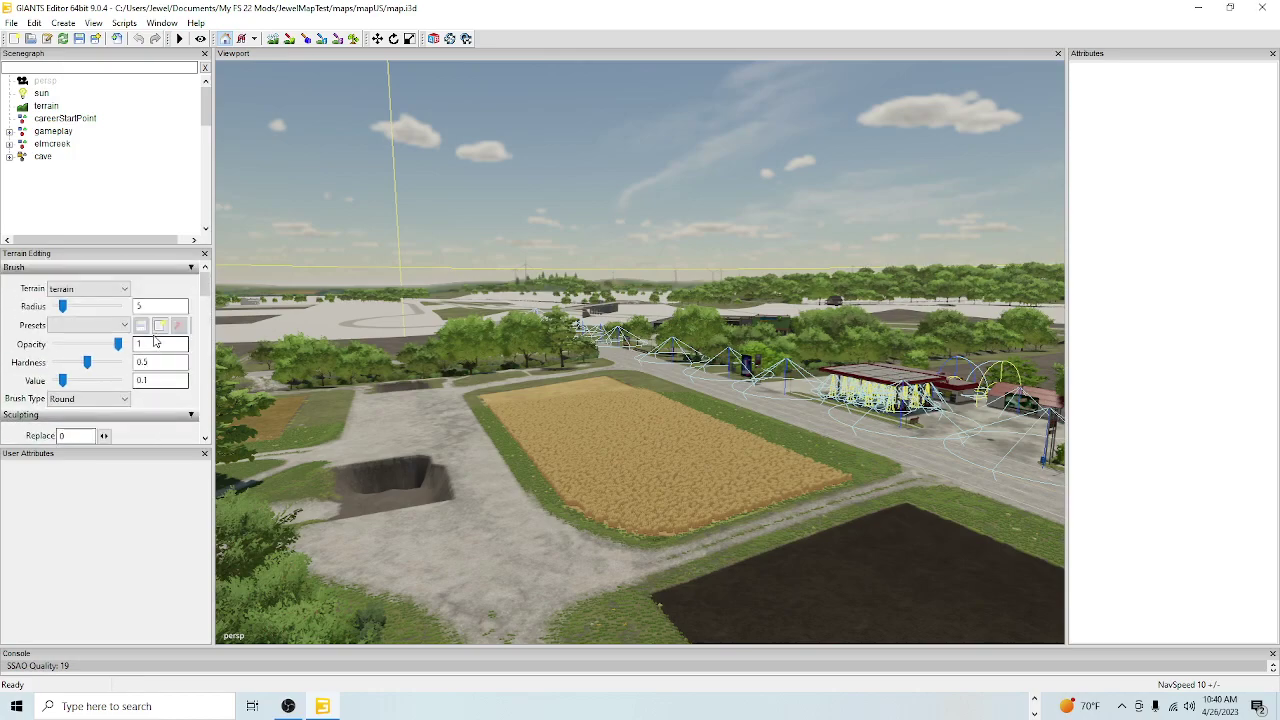
{"action": "scroll", "coordinate": [187, 373], "scroll_direction": "down", "scroll_amount": 4}
{"action": "scroll", "coordinate": [187, 373], "scroll_direction": "down", "scroll_amount": 4}
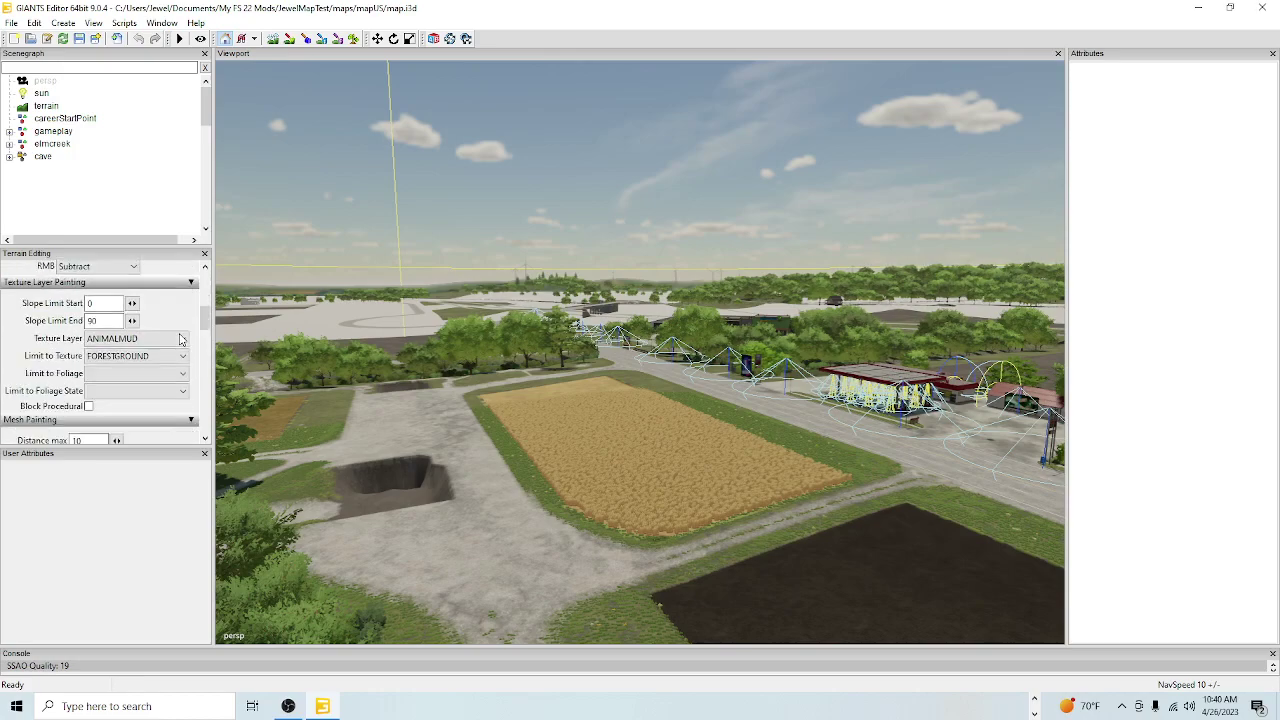
{"action": "scroll", "coordinate": [143, 358], "scroll_direction": "up", "scroll_amount": 1}
{"action": "scroll", "coordinate": [143, 362], "scroll_direction": "up", "scroll_amount": 3}
{"action": "scroll", "coordinate": [186, 310], "scroll_direction": "down", "scroll_amount": 2}
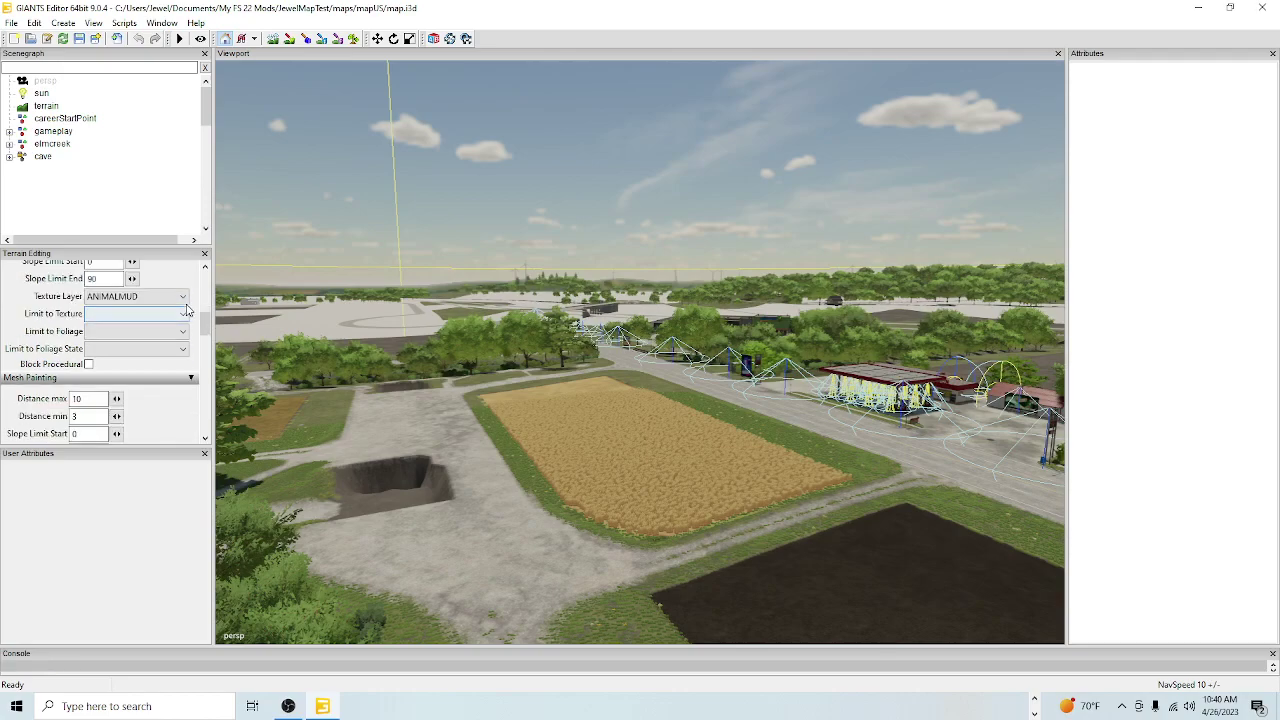
{"action": "scroll", "coordinate": [177, 398], "scroll_direction": "down", "scroll_amount": 6}
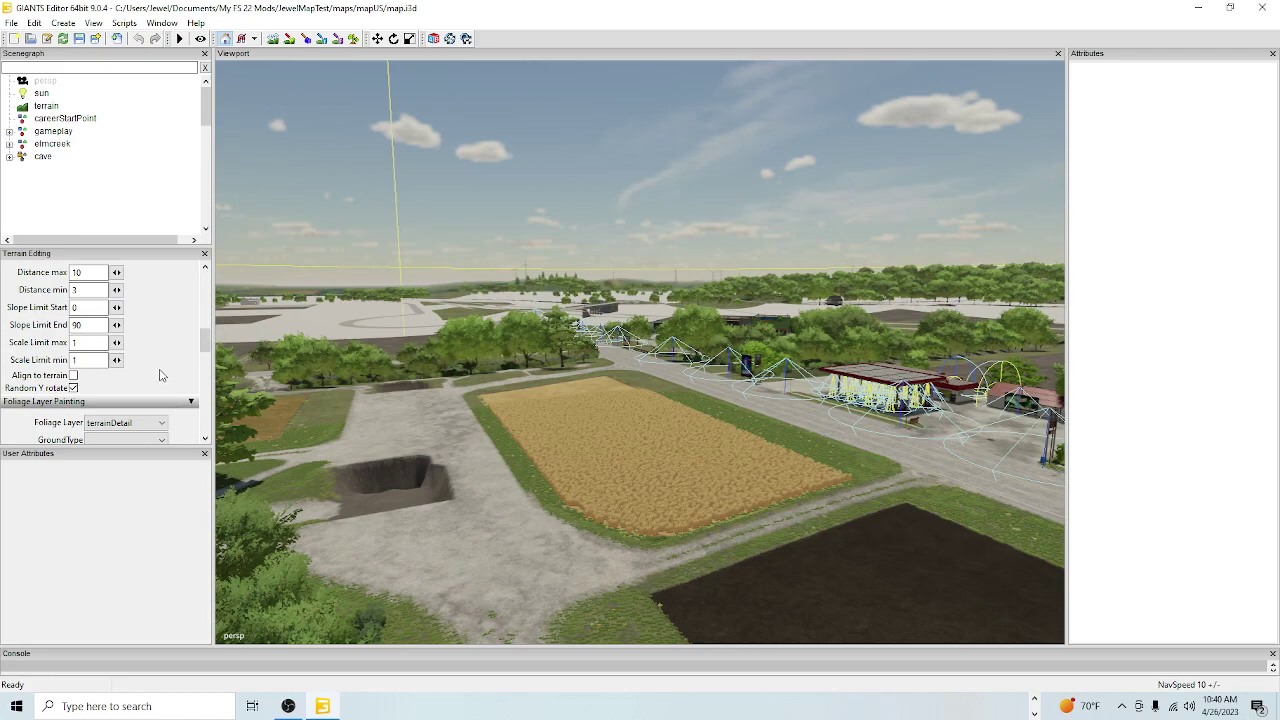
{"action": "scroll", "coordinate": [165, 370], "scroll_direction": "down", "scroll_amount": 10}
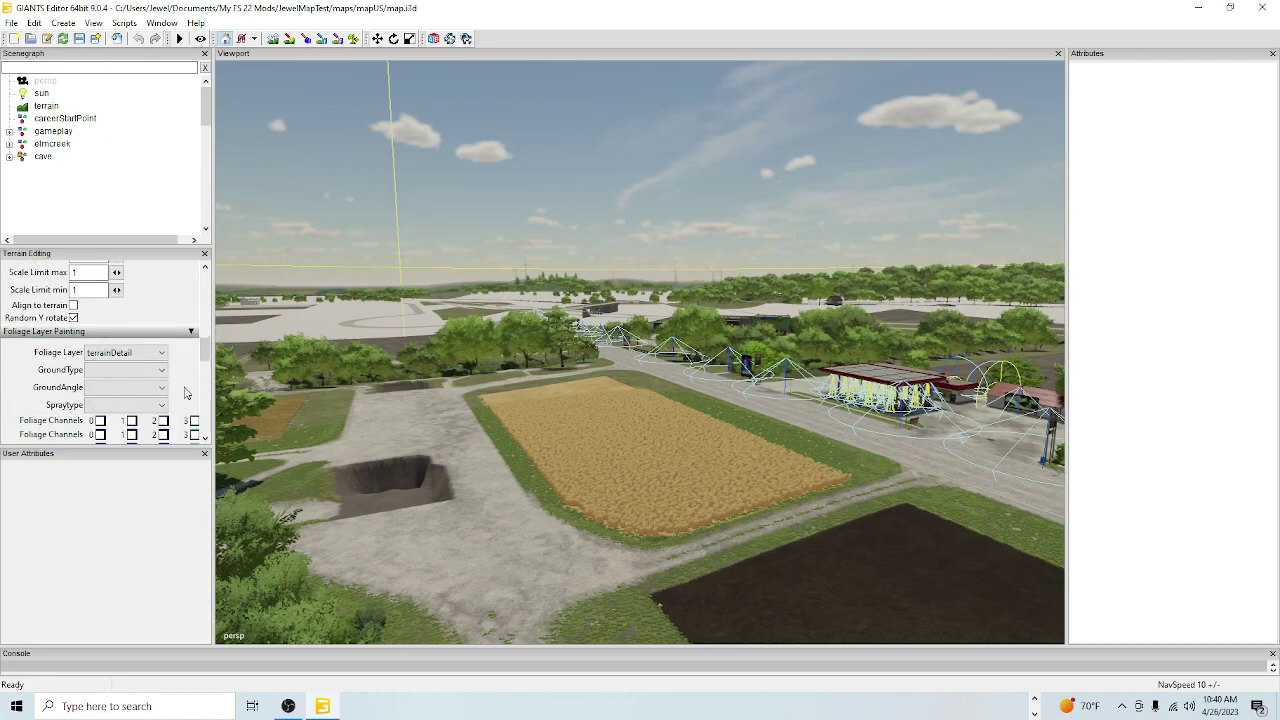
{"action": "scroll", "coordinate": [178, 386], "scroll_direction": "down", "scroll_amount": 8}
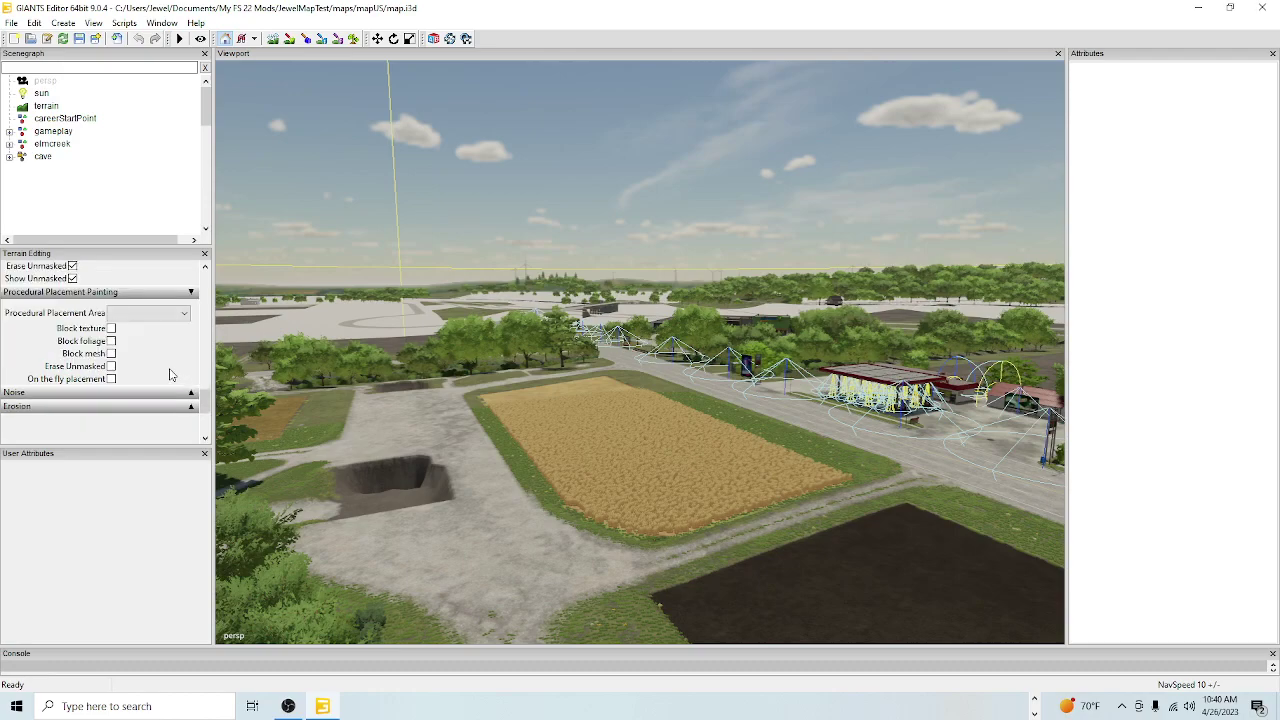
{"action": "scroll", "coordinate": [170, 374], "scroll_direction": "down", "scroll_amount": 3}
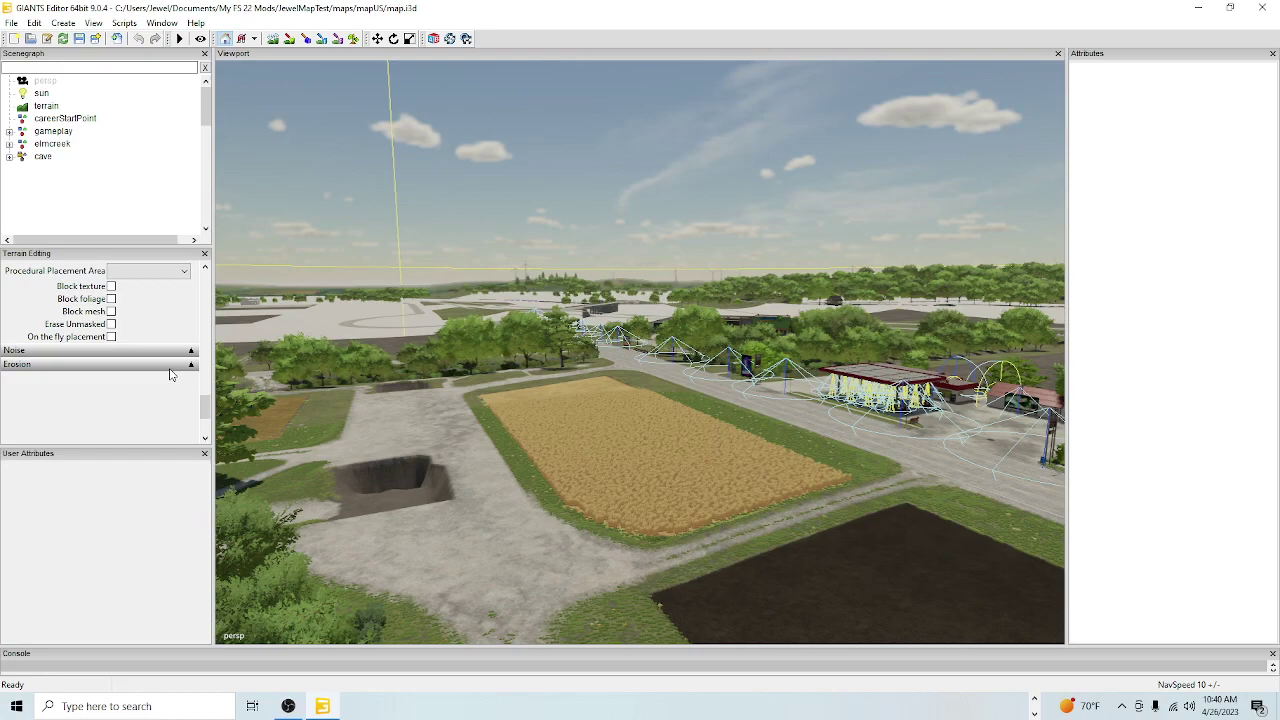
{"action": "left_click", "coordinate": [161, 22]}
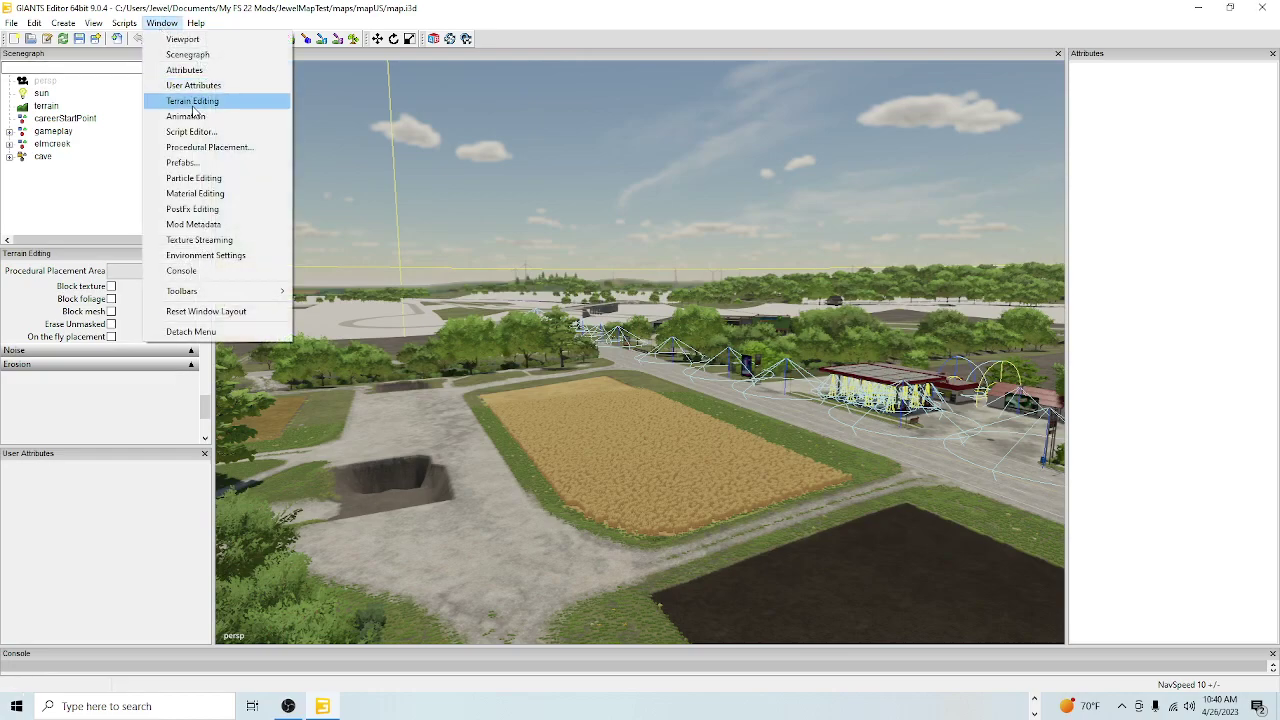
Step: Open Material Editing, expand its Custom Shader section and widen the side panels
{"action": "left_click", "coordinate": [195, 195]}
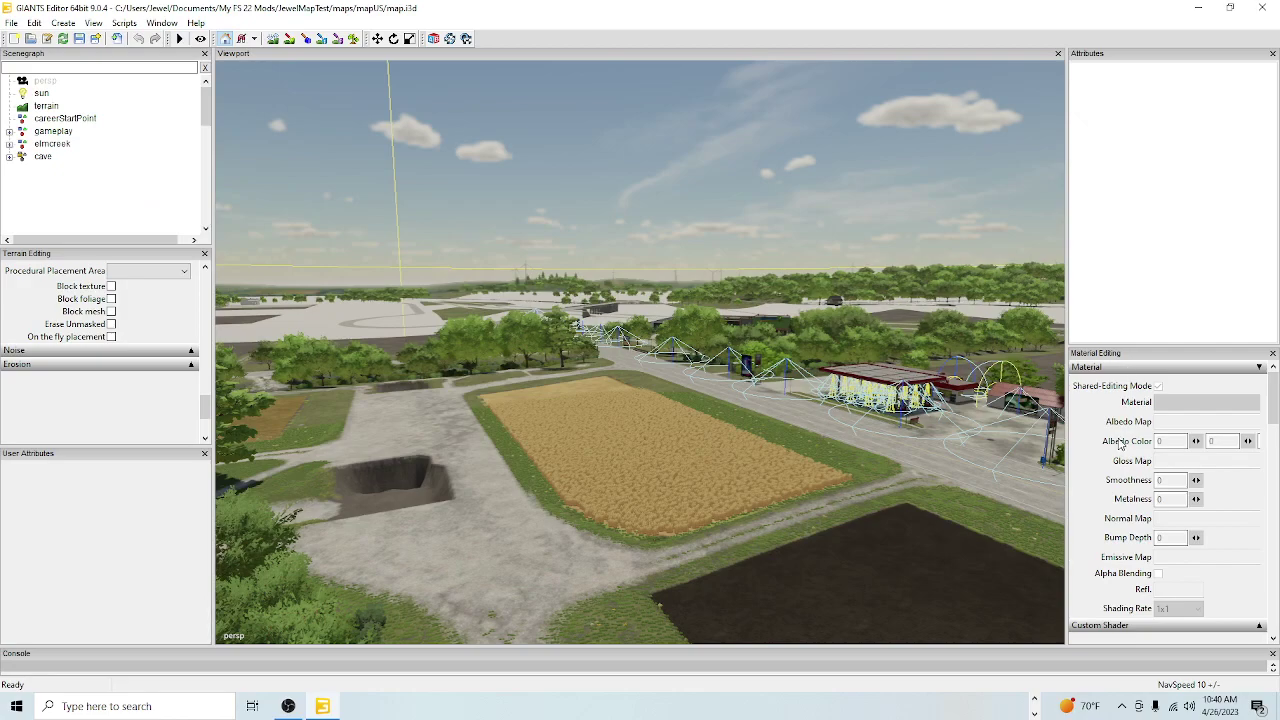
{"action": "scroll", "coordinate": [1118, 445], "scroll_direction": "down", "scroll_amount": 3}
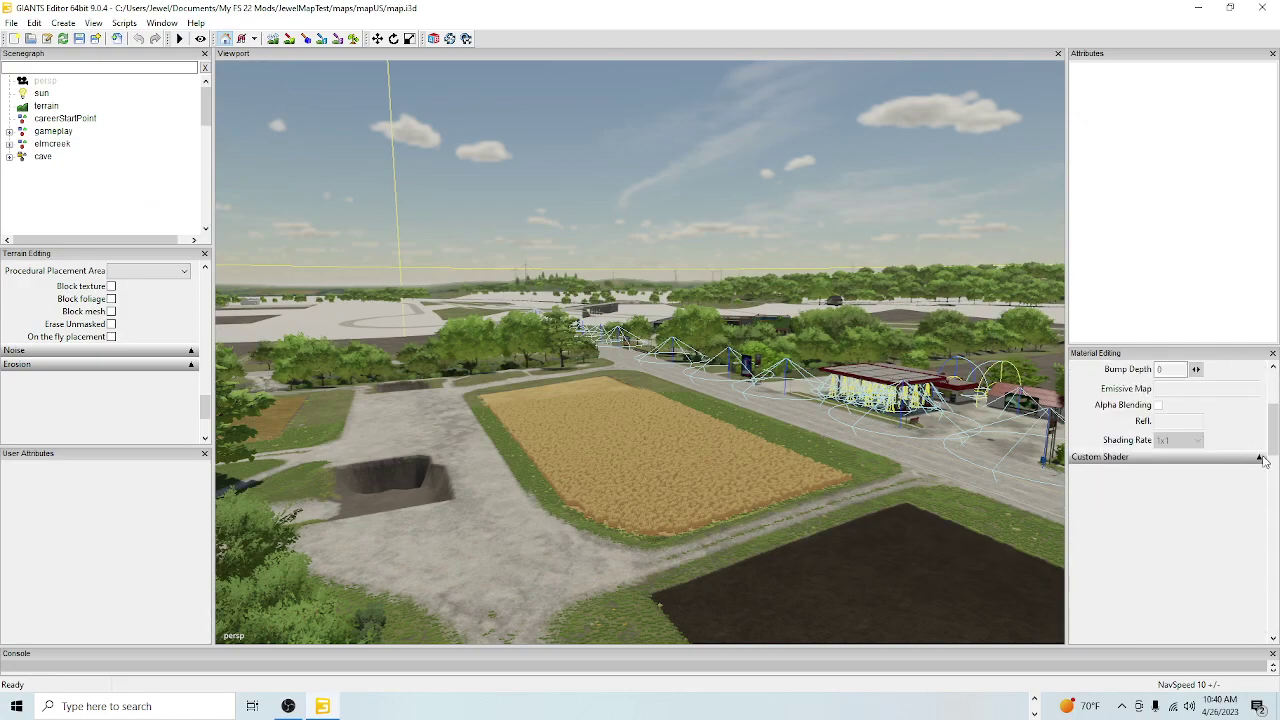
{"action": "left_click", "coordinate": [1261, 458]}
{"action": "scroll", "coordinate": [1078, 503], "scroll_direction": "down", "scroll_amount": 3}
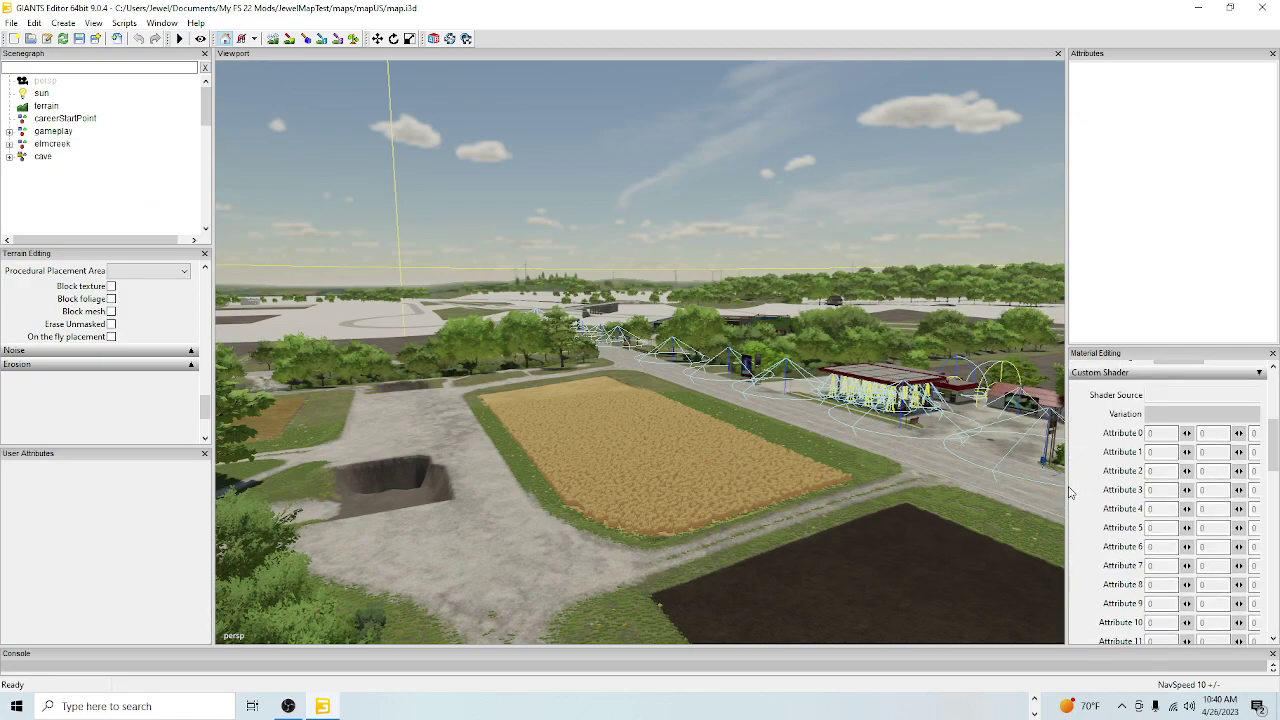
{"action": "left_click_drag", "start_coordinate": [1067, 490], "coordinate": [998, 488]}
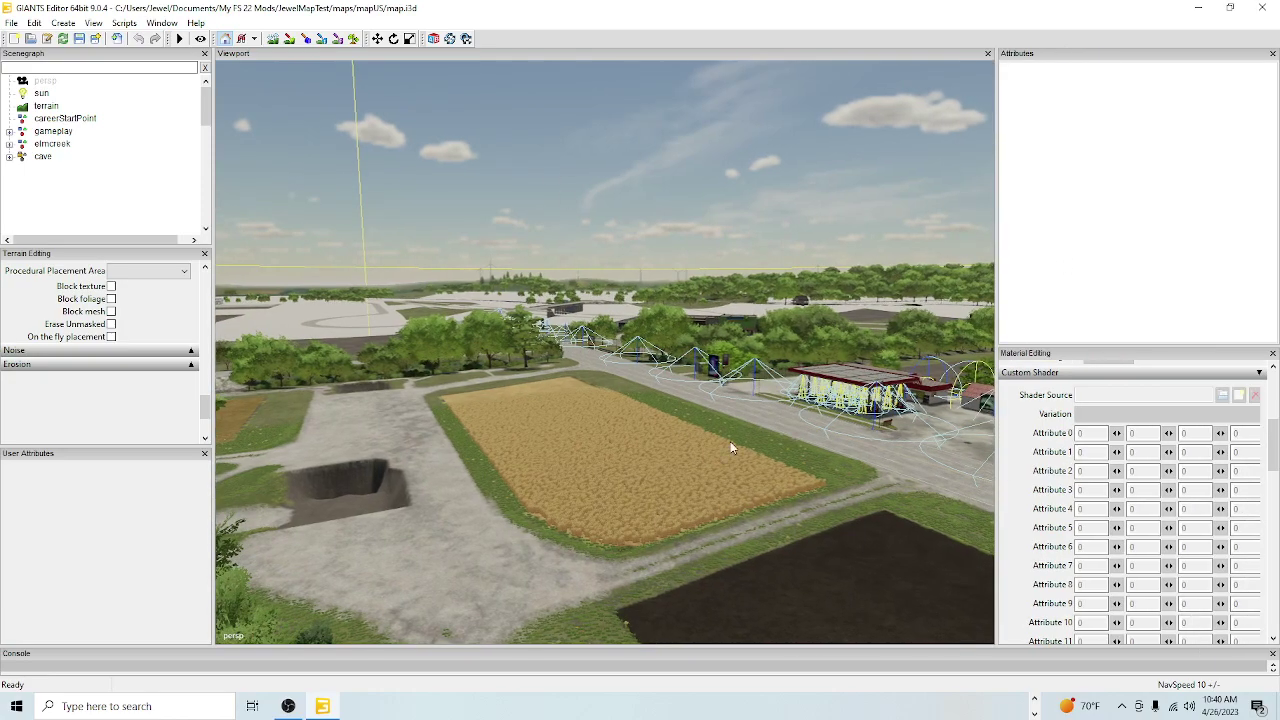
Step: Select the gas station roof's ceiling lamp to view its material
{"action": "left_click", "coordinate": [849, 386]}
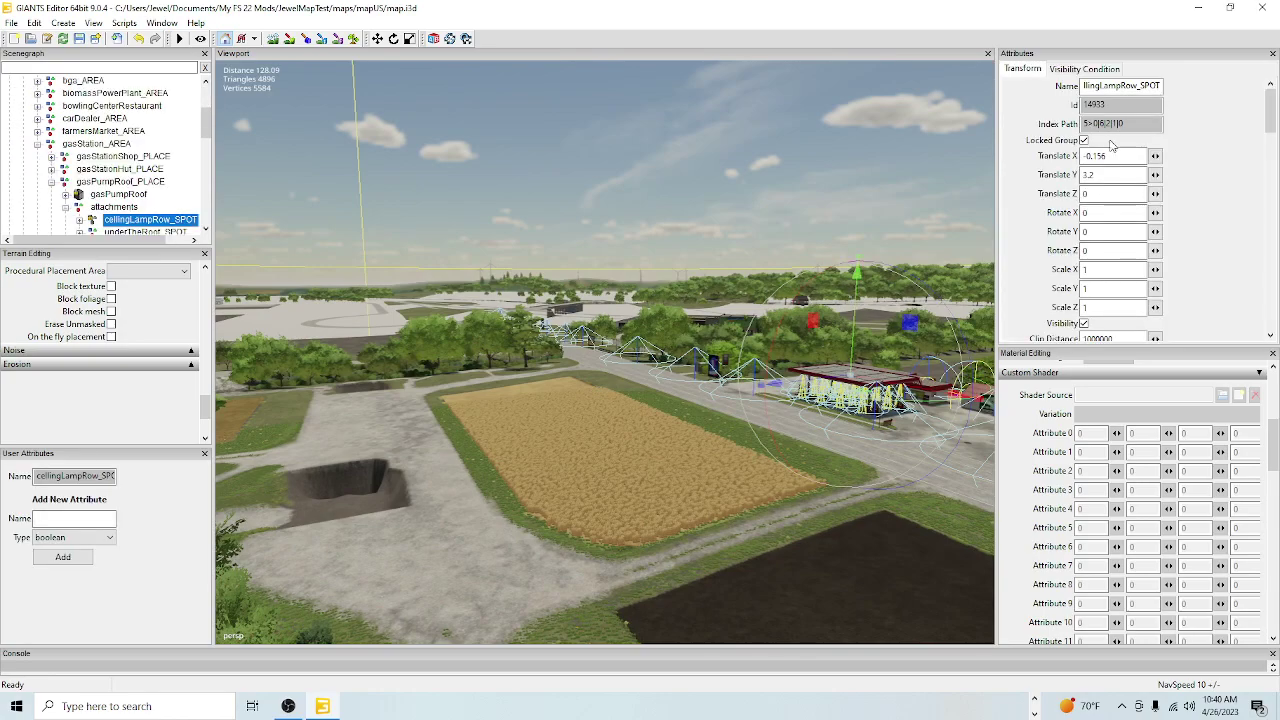
{"action": "scroll", "coordinate": [1181, 216], "scroll_direction": "down", "scroll_amount": 3}
{"action": "scroll", "coordinate": [1181, 216], "scroll_direction": "up", "scroll_amount": 3}
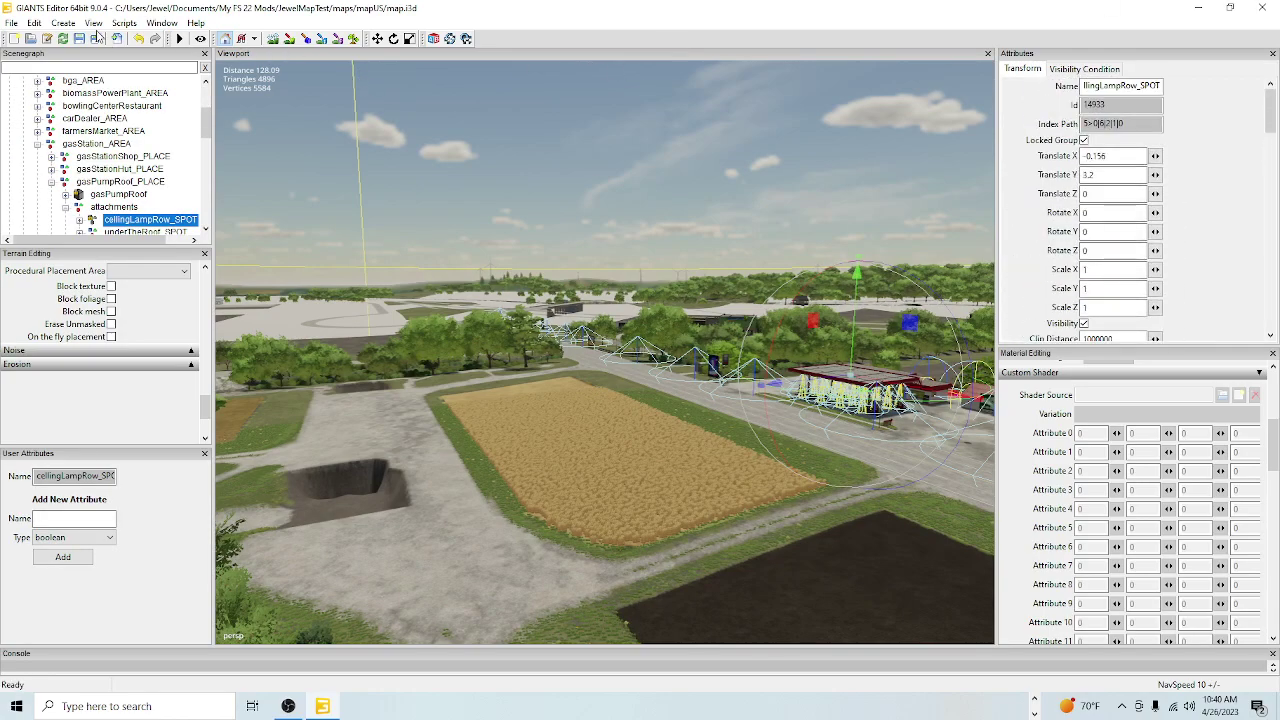